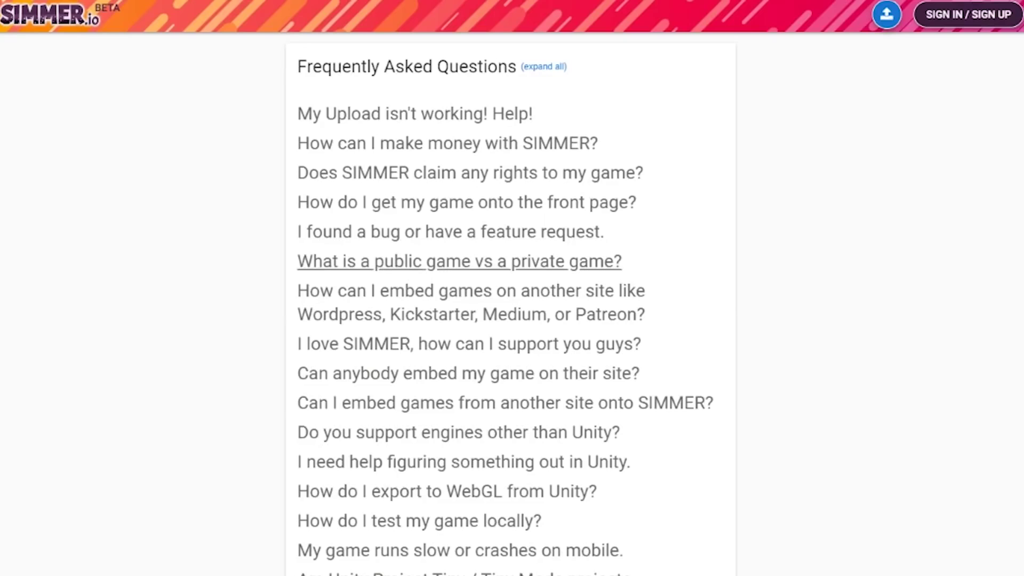
Read the FAQ answer about getting a game onto the front page and start the embedded Color Switch Clone game
click(467, 202)
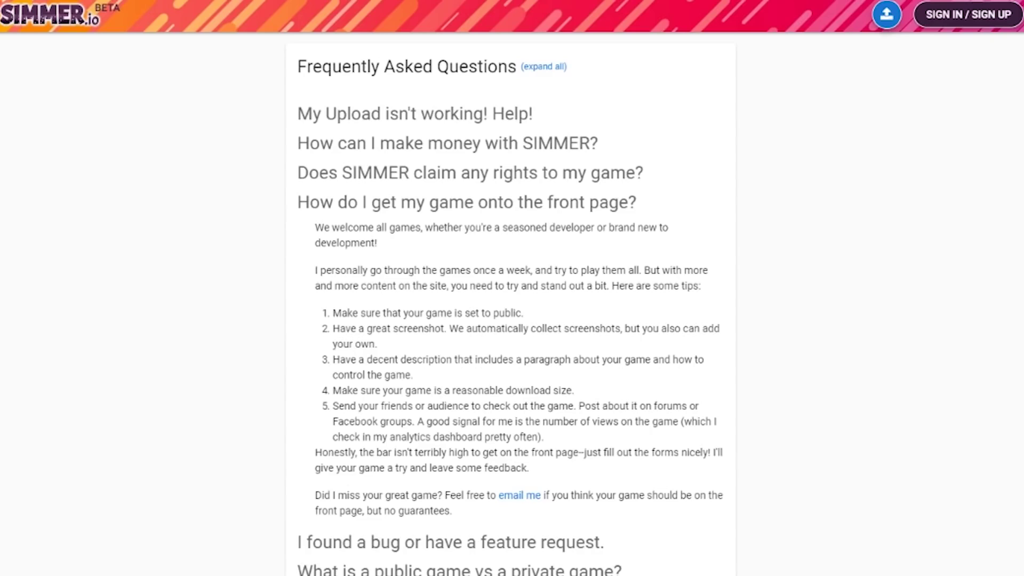
scroll(510, 288, down, 5)
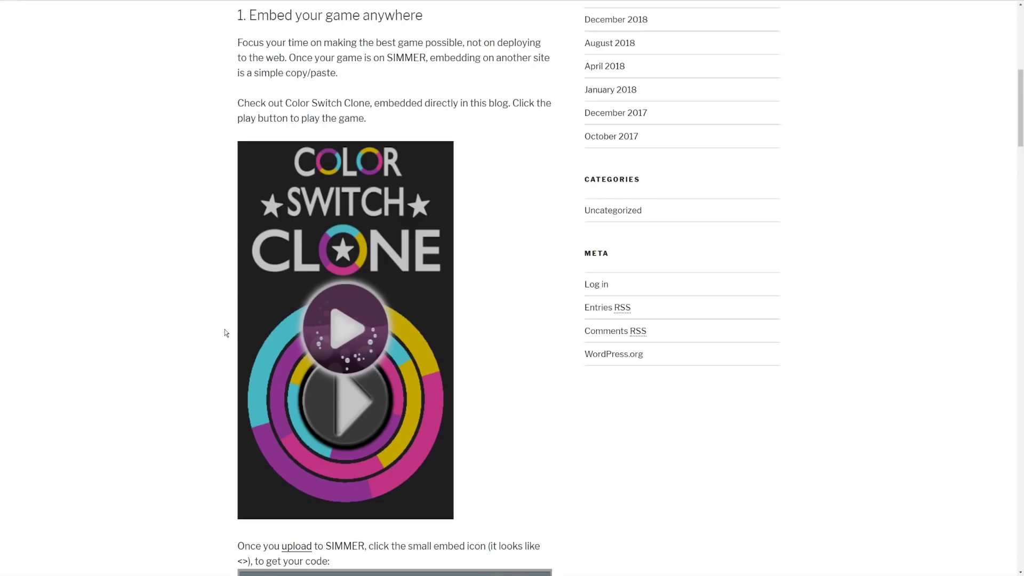
click(344, 317)
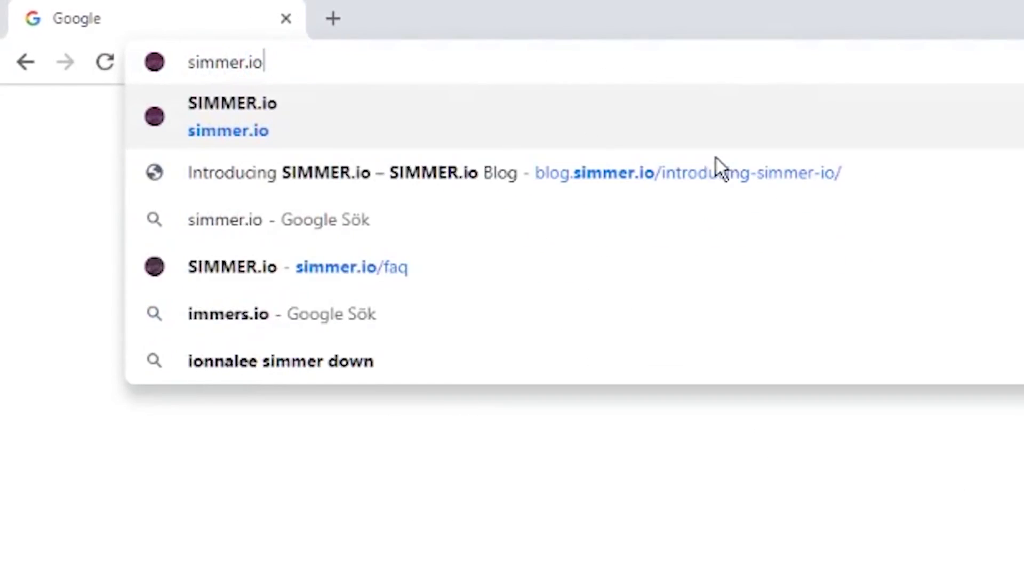
Open simmer.io/sykoo and review the special offer heading and the sign-up bonus text
text(/sykoo)
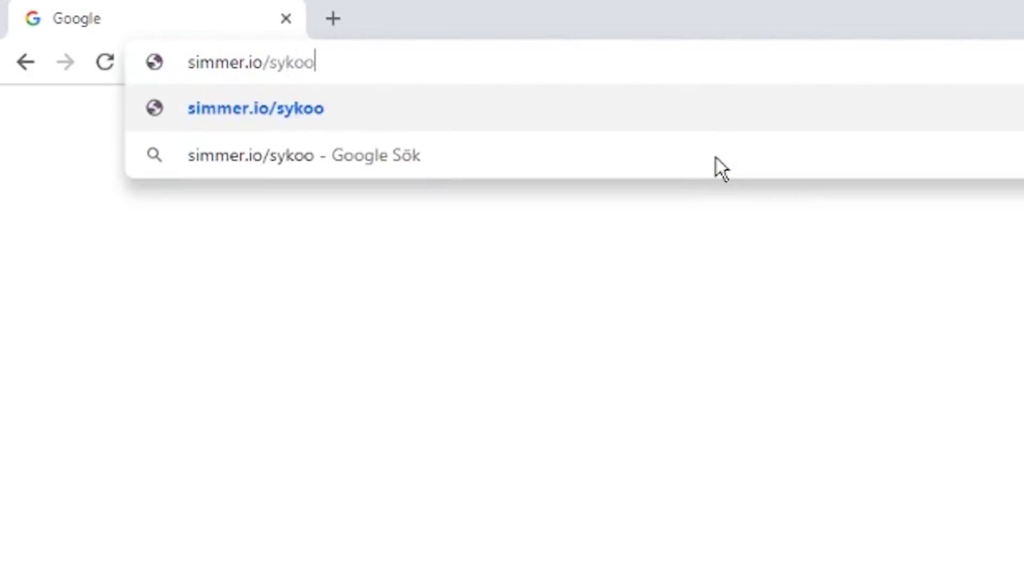
key(Return)
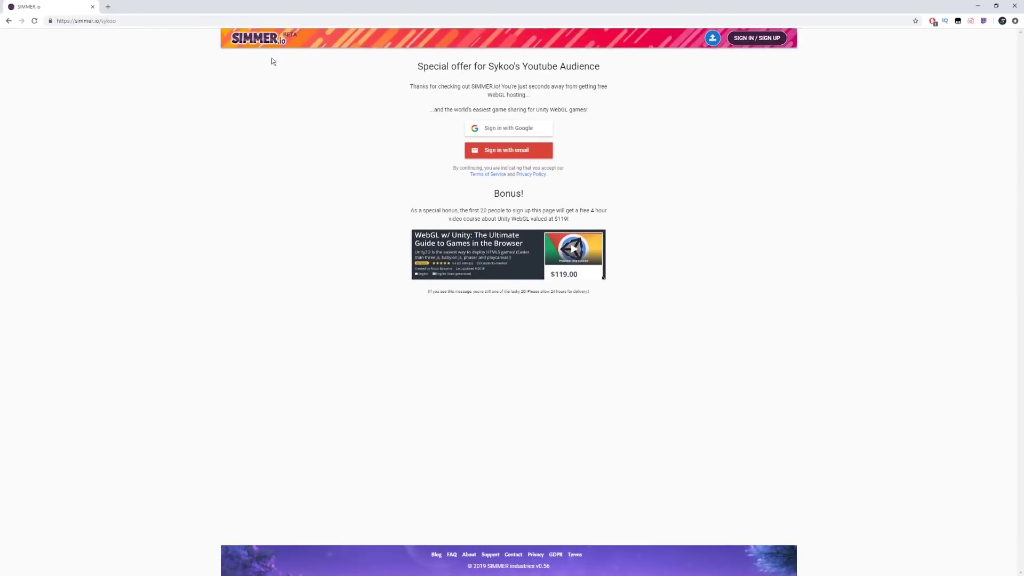
triple_click(538, 65)
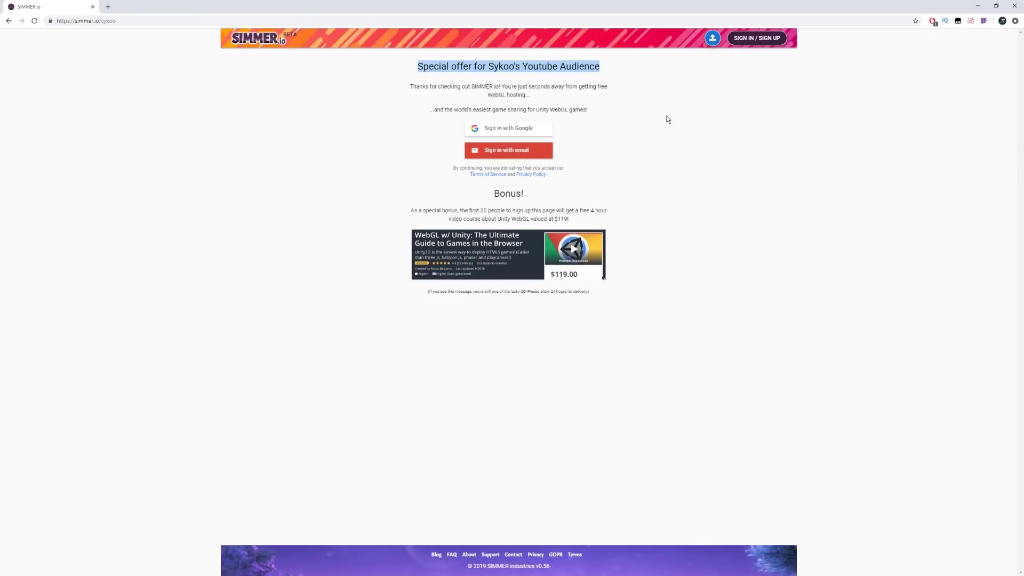
click(667, 119)
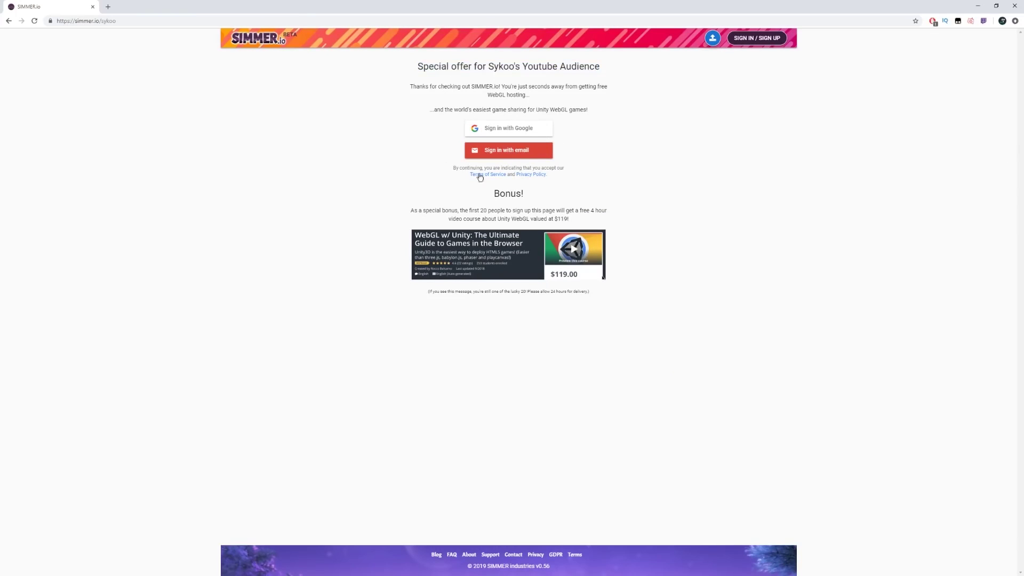
triple_click(546, 219)
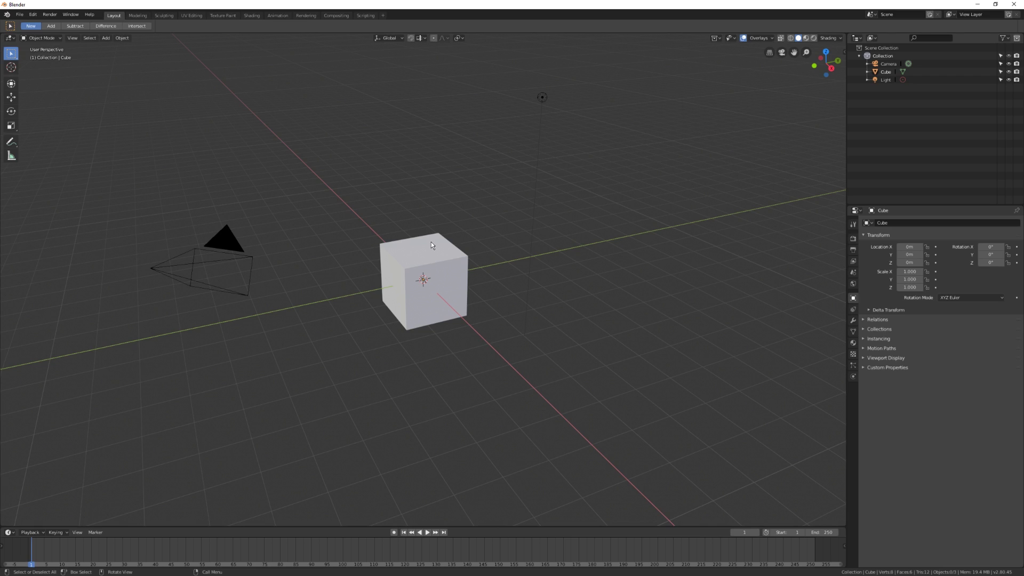
Switch to Blender, rotate the default cube freely and scale it up to about 3.4
click(432, 245)
key(r)
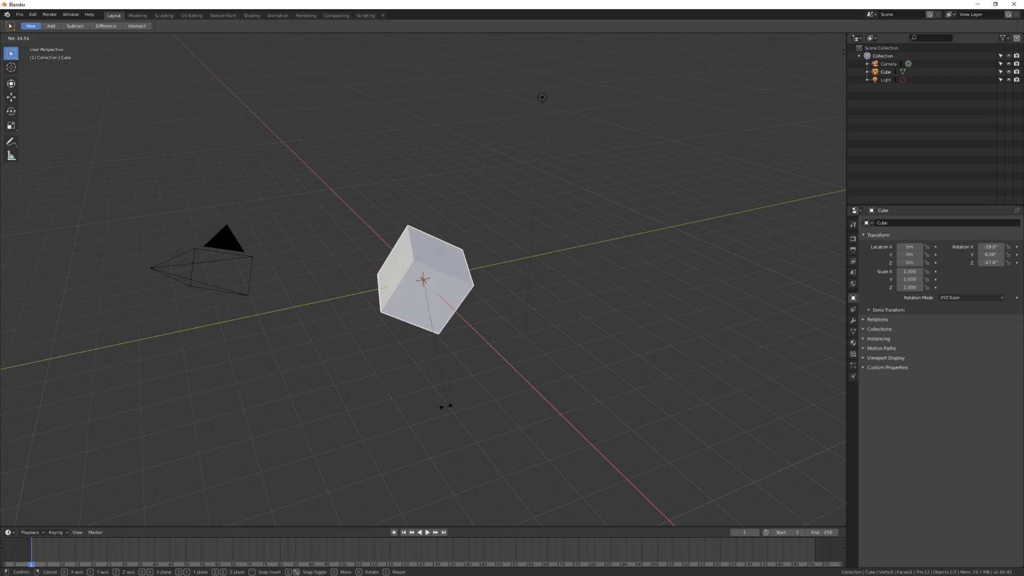
click(286, 226)
key(s)
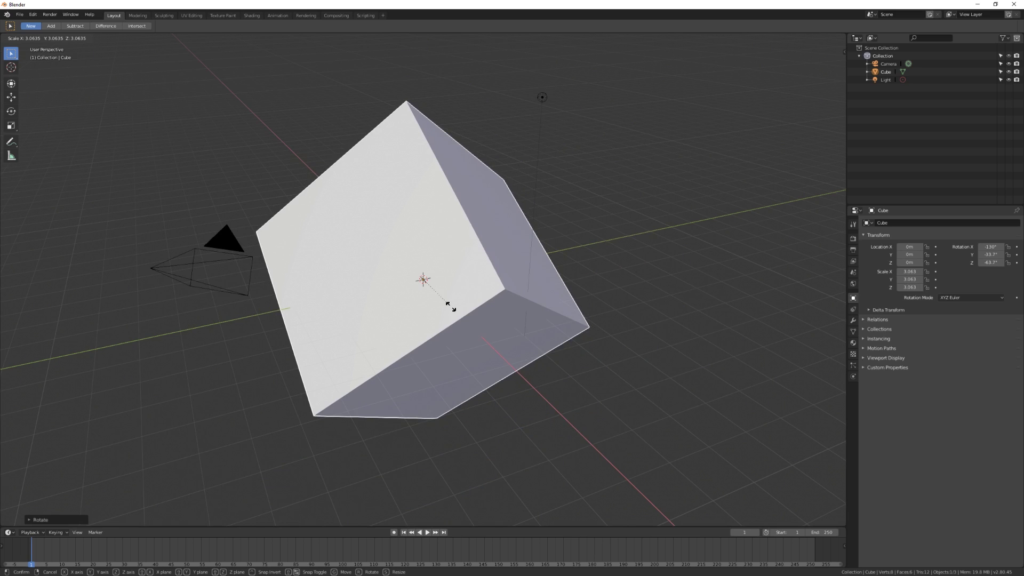
click(459, 296)
Move the enlarged cube to about X 1.02 m, Y 5.29 m, Z 2.42 m
key(g)
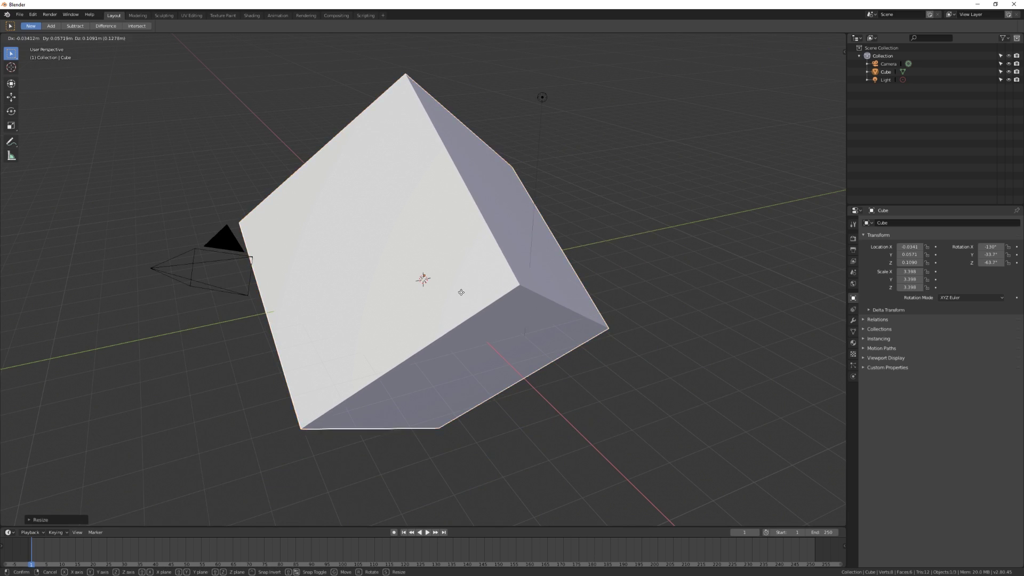
click(630, 212)
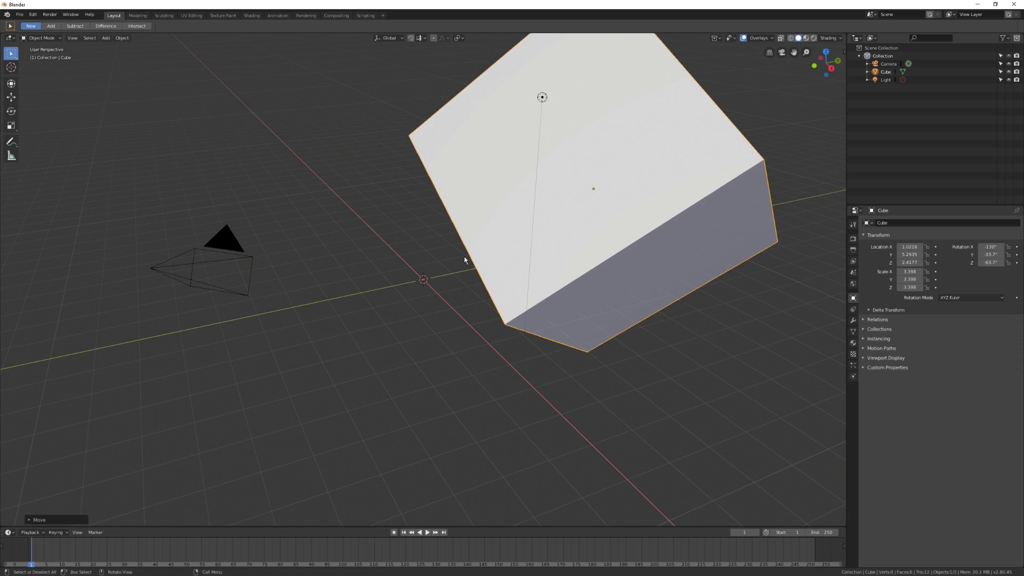
middle_drag(464, 260, 505, 252)
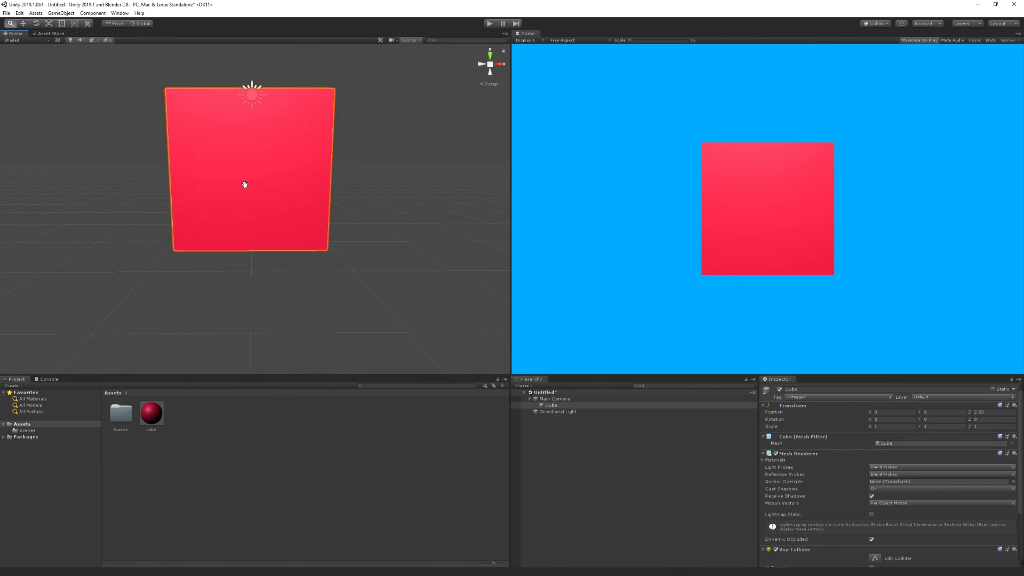
Switch to Unity, frame the red cube and use the Move, Rotate and Scale tools on it, scaling it to about 1.03
mouse_move(244, 183)
middle_down()
mouse_move(249, 233)
mouse_move(252, 171)
middle_up()
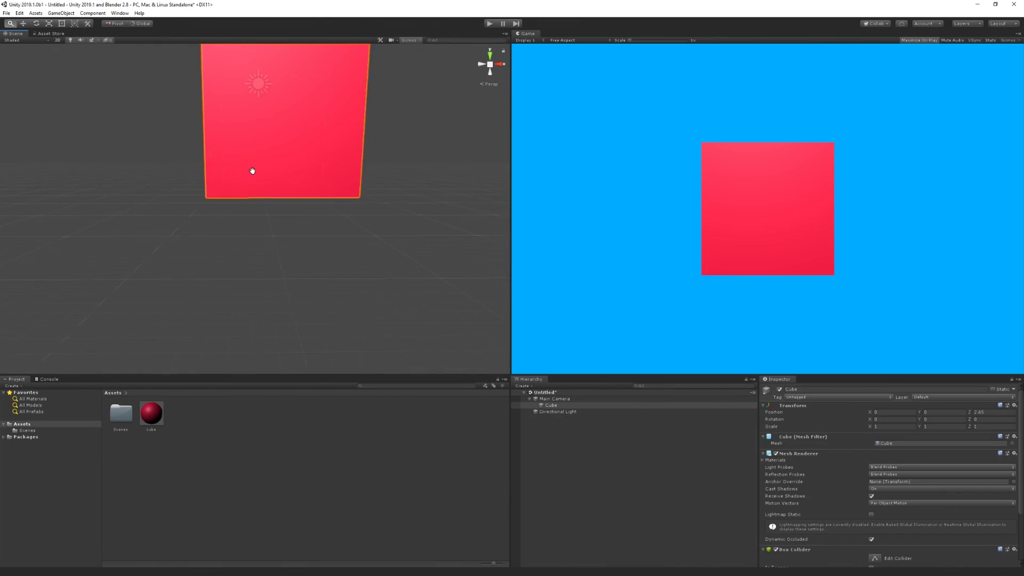
key(f)
key(w)
drag(273, 184, 242, 195)
key(e)
key(r)
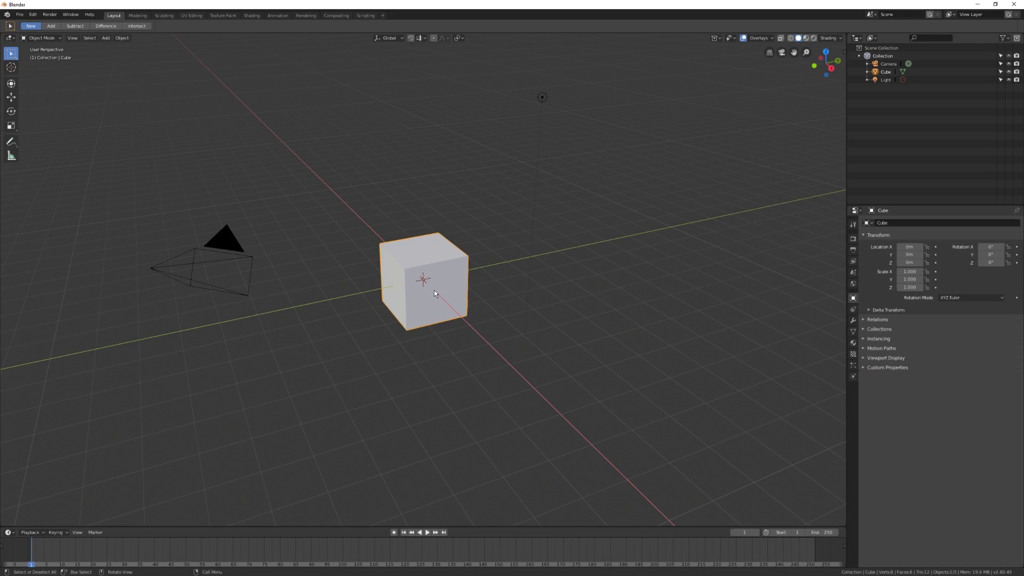
Switch to Blender and rotate the default cube freely, scaling it up to about 3.4
key(r)
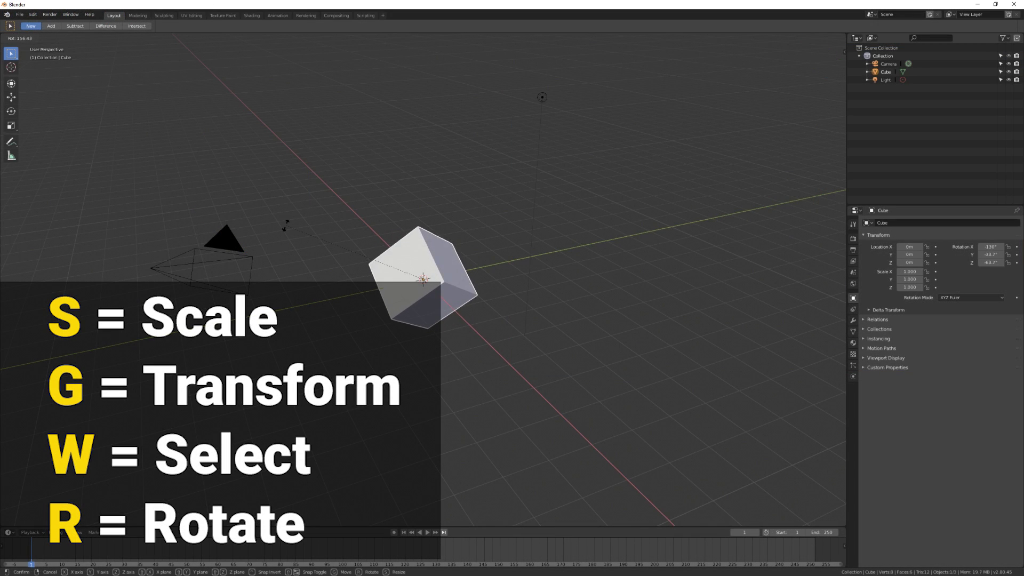
click(286, 227)
key(s)
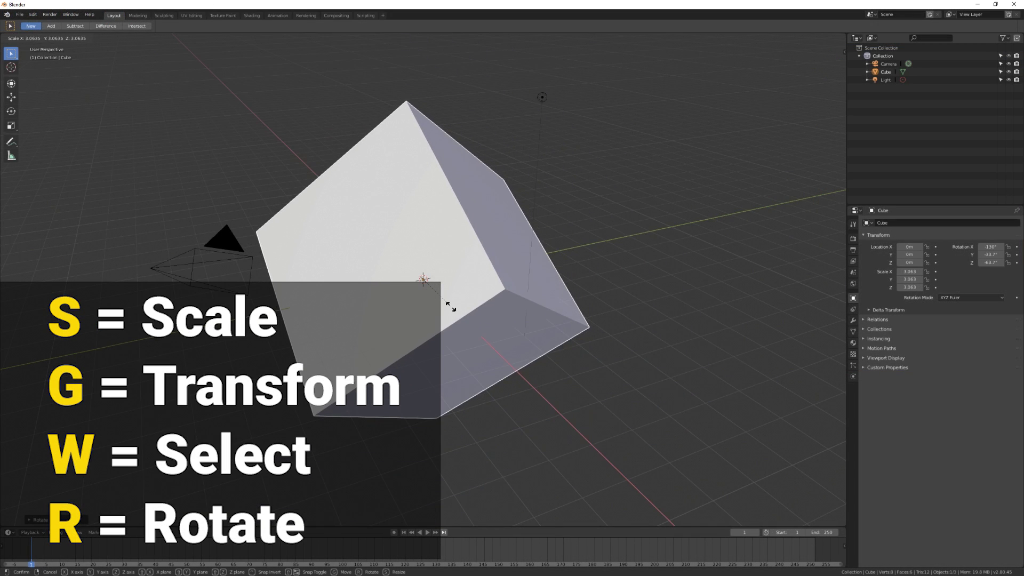
click(458, 299)
Move the scaled cube away from the origin to about X 1.02 m, Y 5.29 m, Z 2.42 m
key(g)
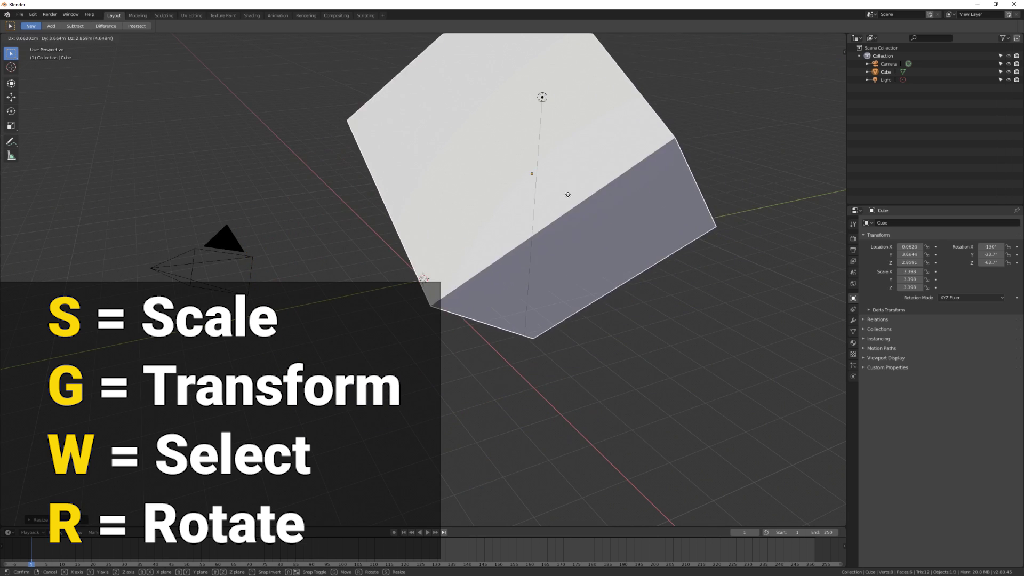
click(623, 213)
middle_drag(456, 263, 505, 252)
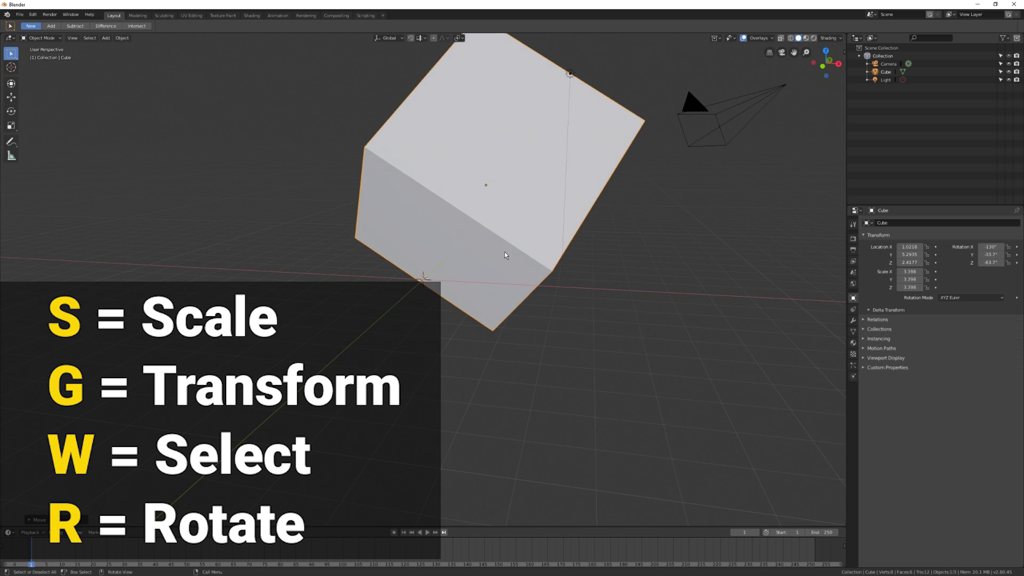
middle_drag(505, 252, 507, 251)
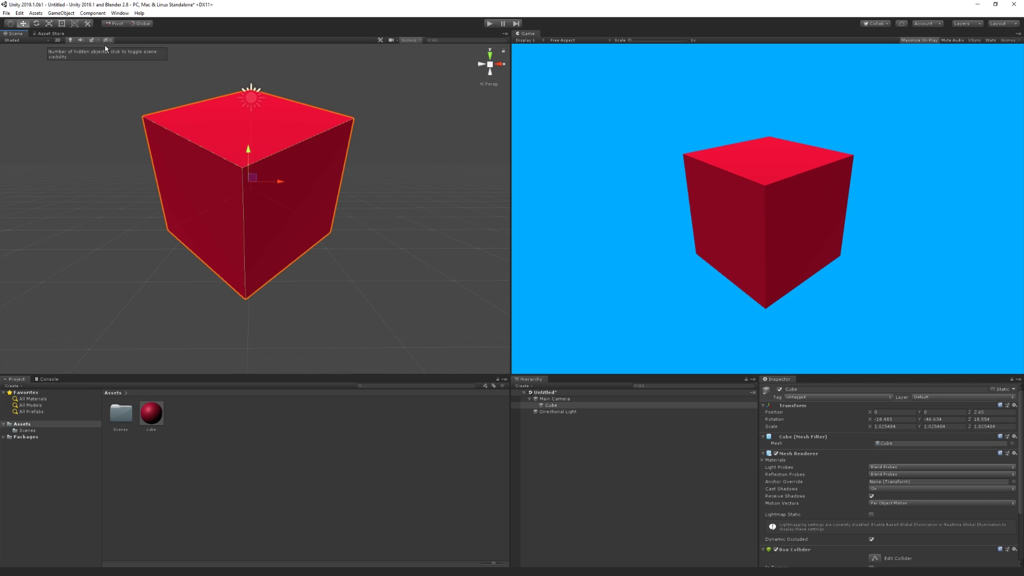
Switch to Unity, open the Shortcuts manager and list the commands in the Tools category
click(20, 14)
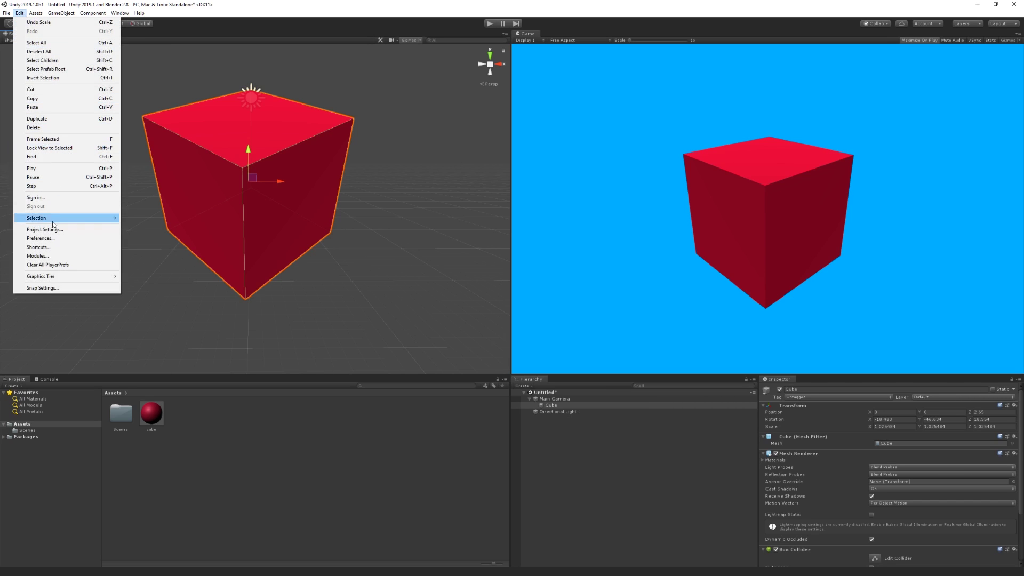
click(49, 249)
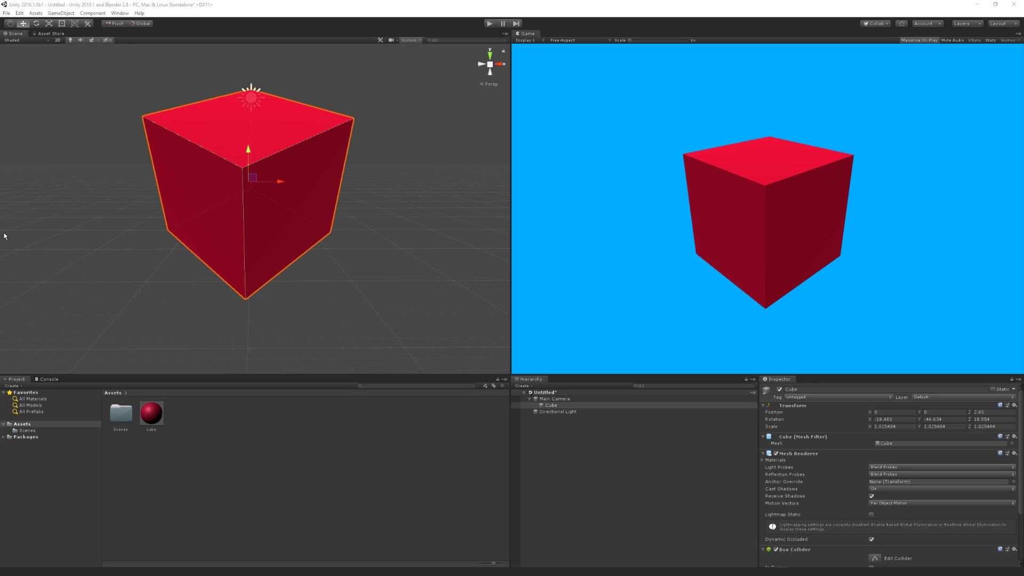
drag(480, 107, 530, 106)
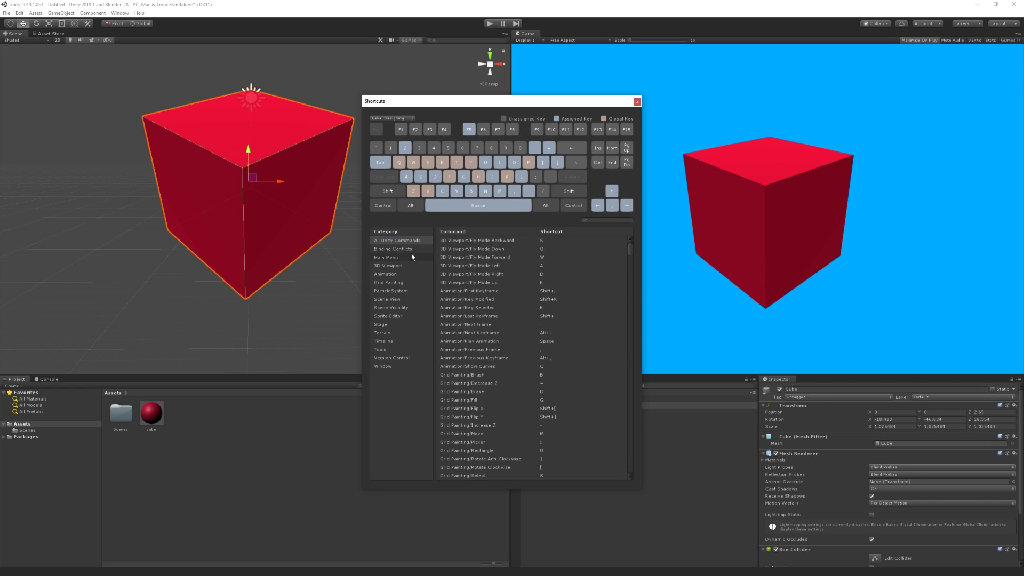
click(394, 353)
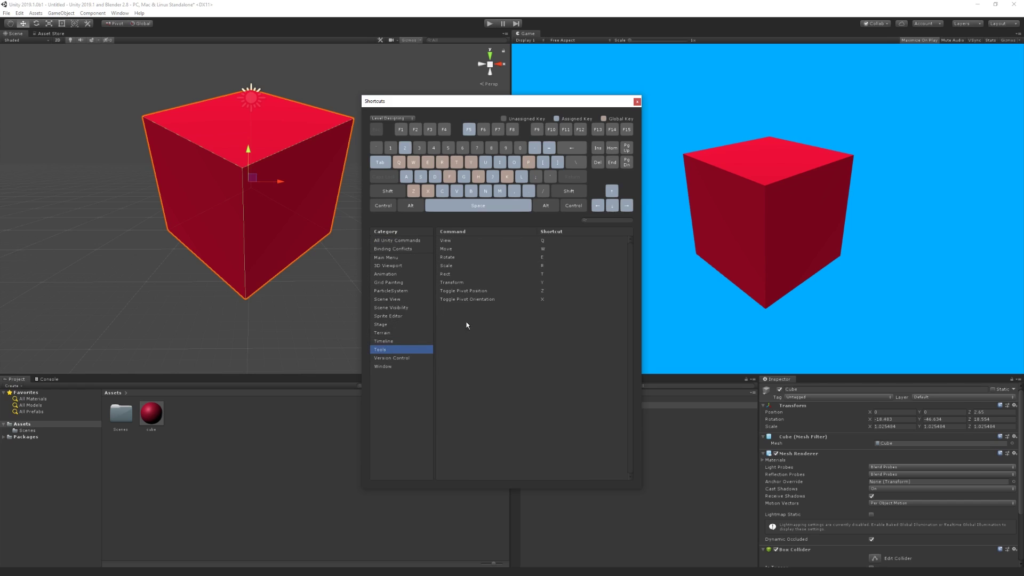
Open the View tool's shortcut for editing without changing it, and list the 3D Viewport fly mode commands
double_click(558, 240)
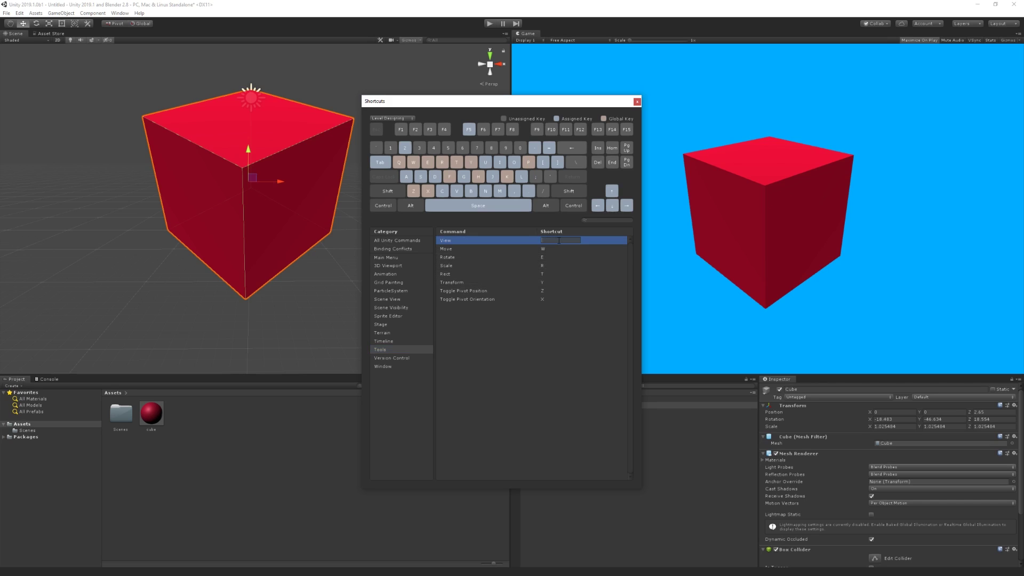
click(480, 265)
click(399, 266)
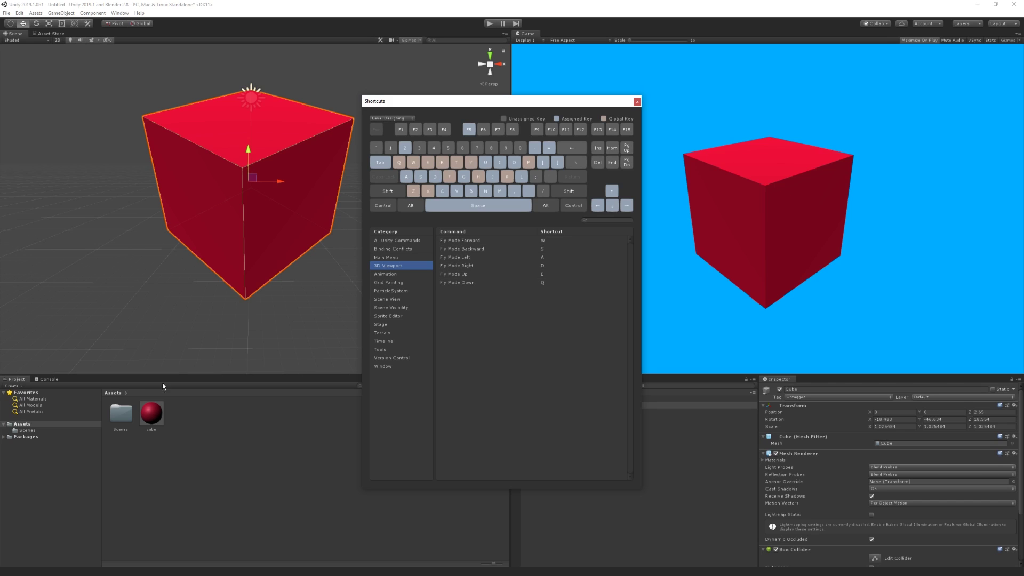
click(550, 241)
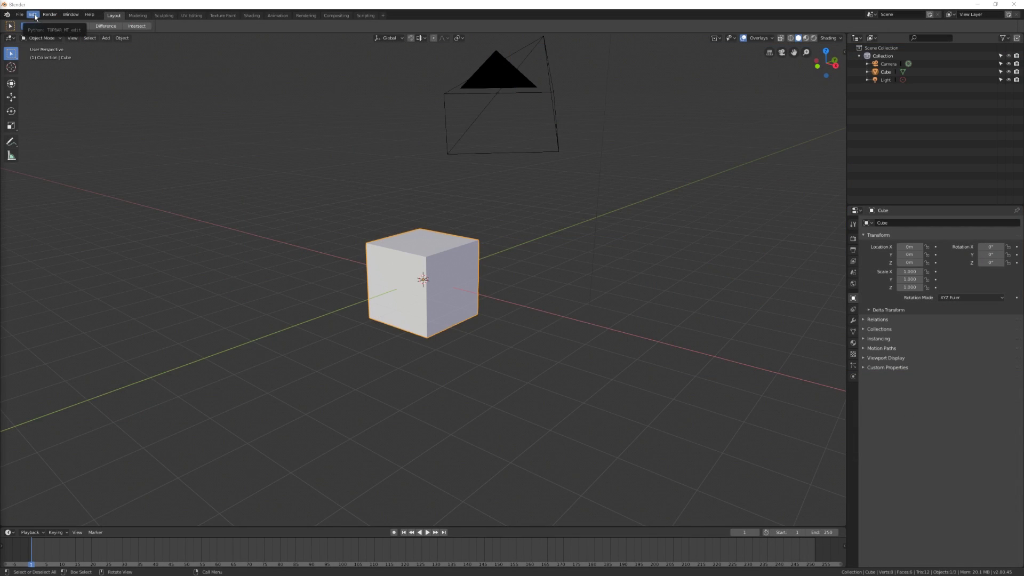
Switch to Blender and open the Keymap section of the preferences
click(34, 15)
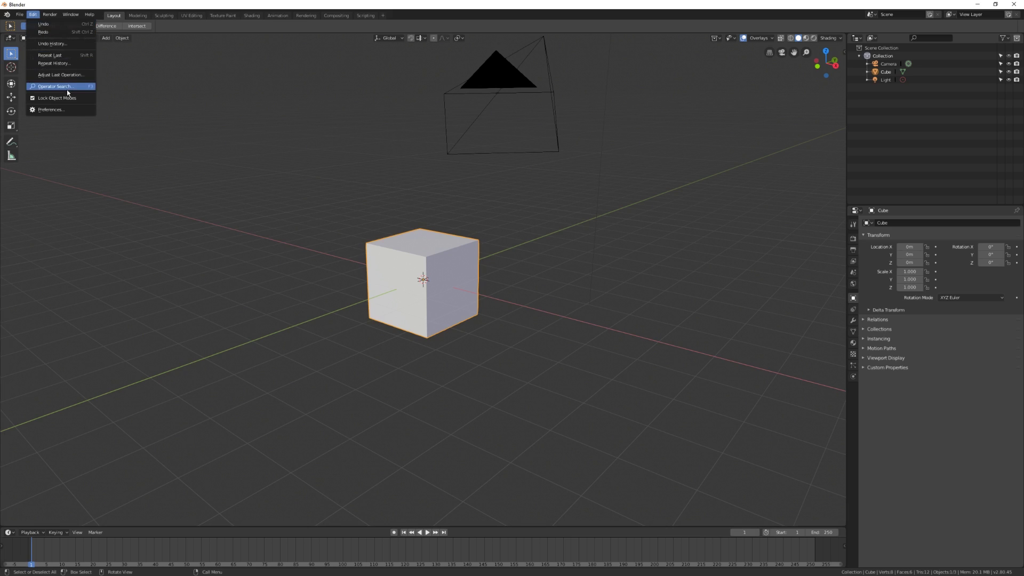
click(50, 109)
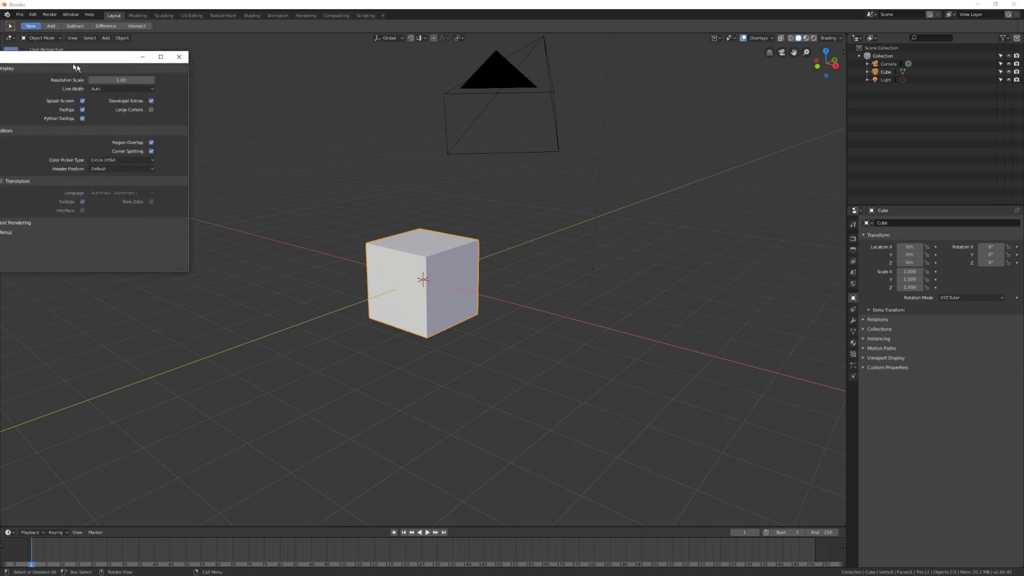
click(176, 250)
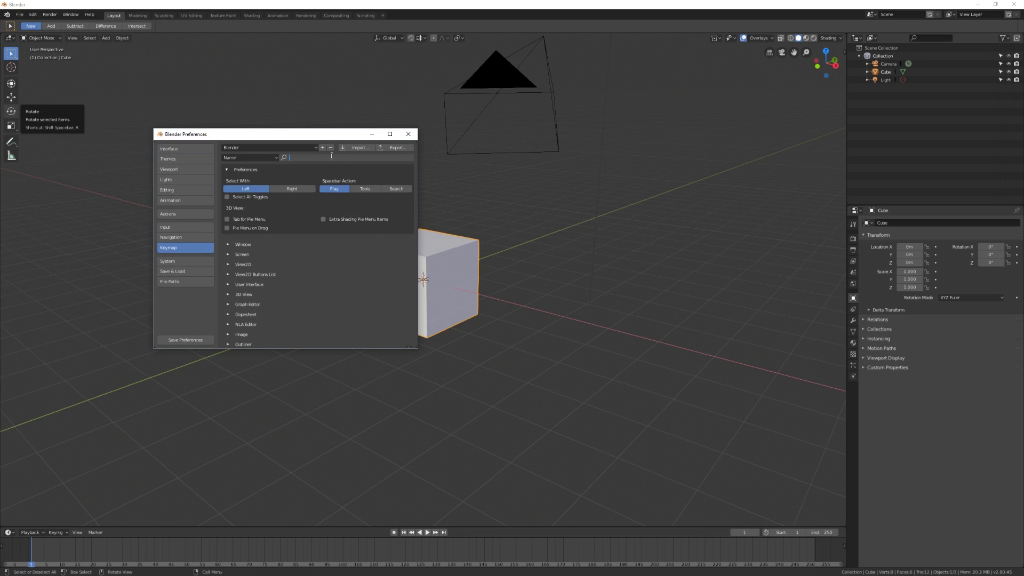
Search the keymap by name for "Size", look through the matching shortcuts and clear the search
text(Size)
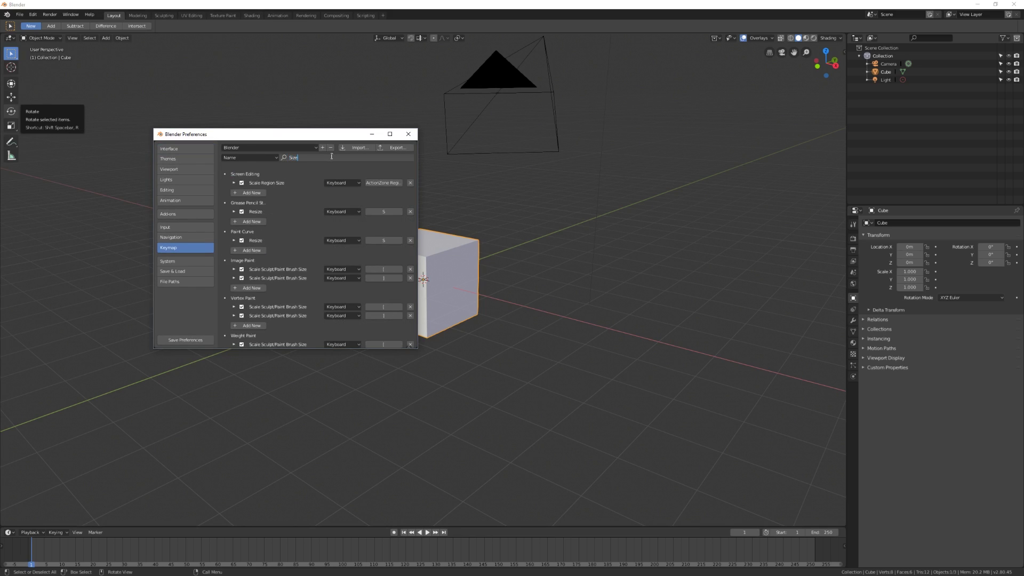
scroll(356, 244, down, 8)
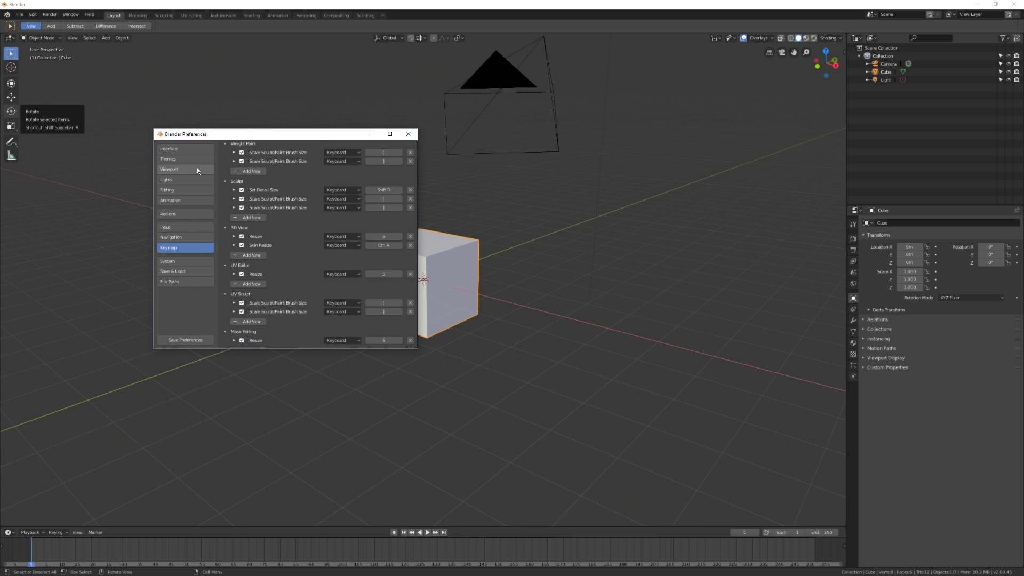
scroll(400, 165, up, 8)
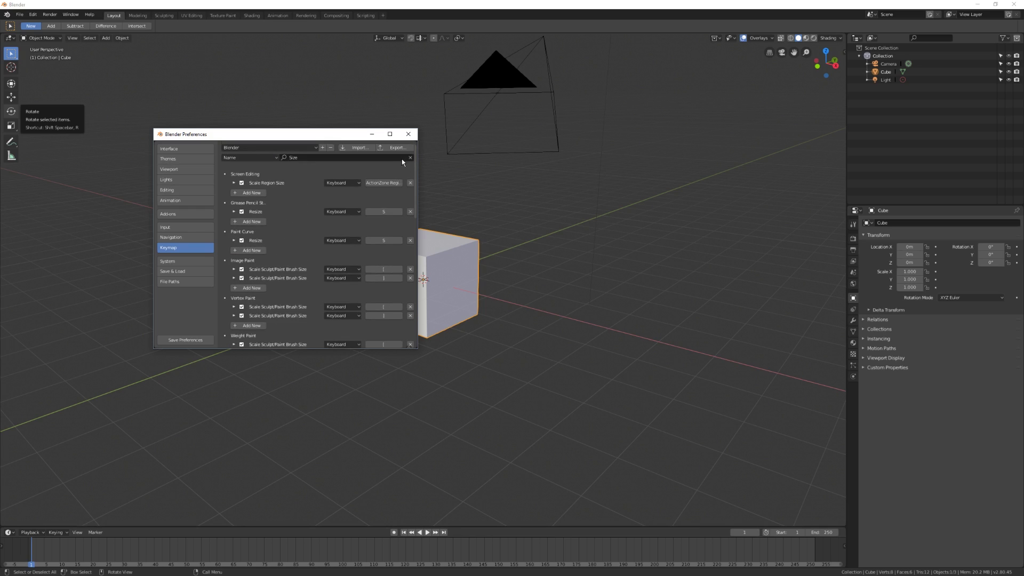
click(407, 157)
Look through the keymap categories, expanding and collapsing the Window category
scroll(230, 213, down, 3)
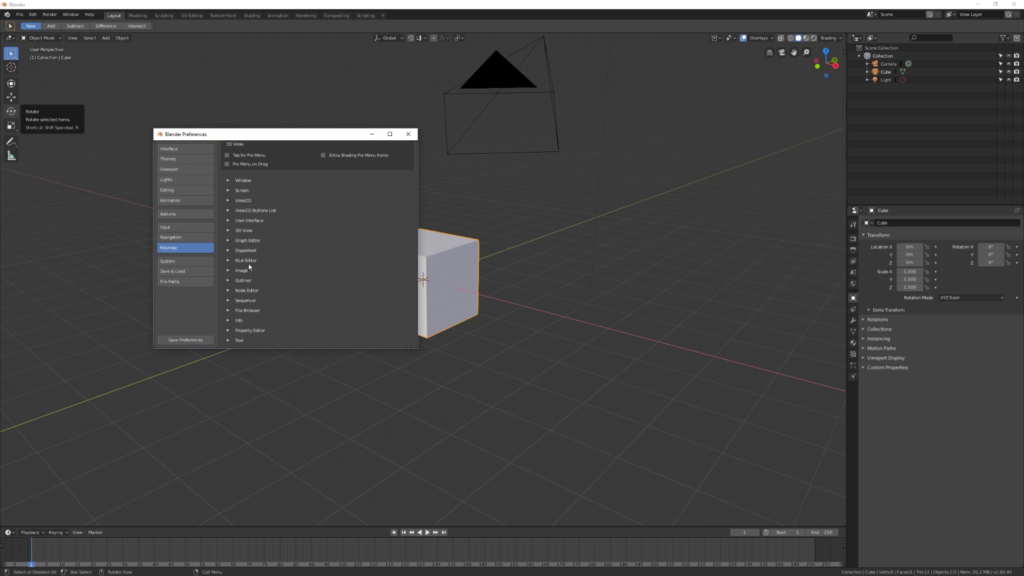
click(228, 180)
click(228, 181)
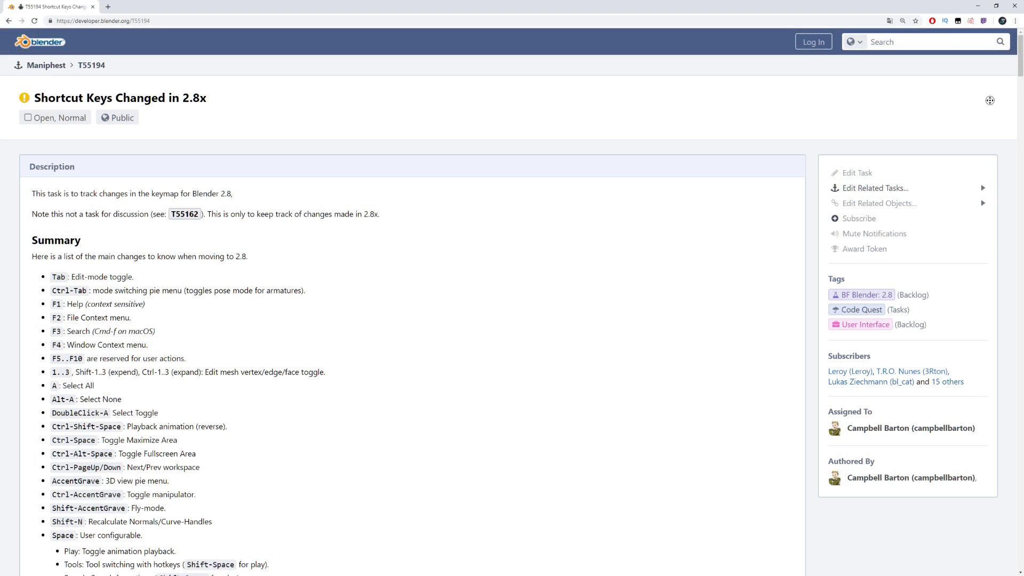
Read through the "Shortcut Keys Changed in 2.8x" task page in the browser, including the fly-mode entry and the related objects
scroll(990, 100, down, 1)
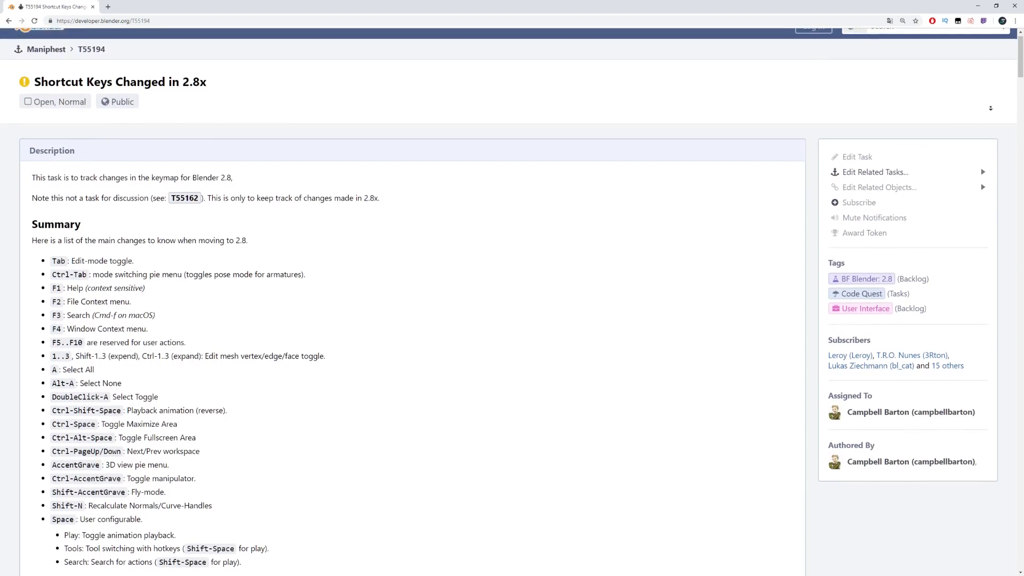
scroll(991, 108, down, 1)
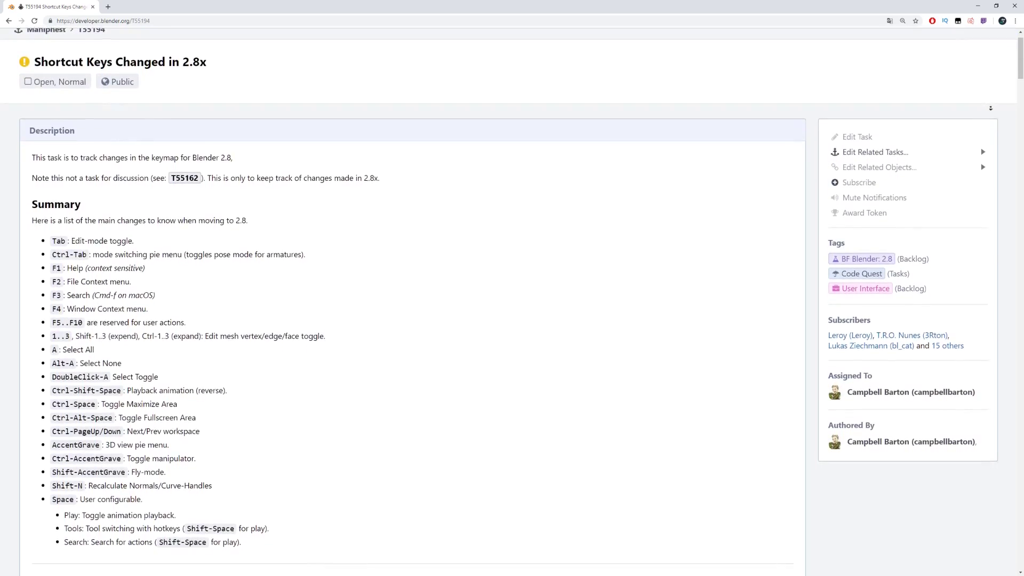
scroll(990, 108, down, 1)
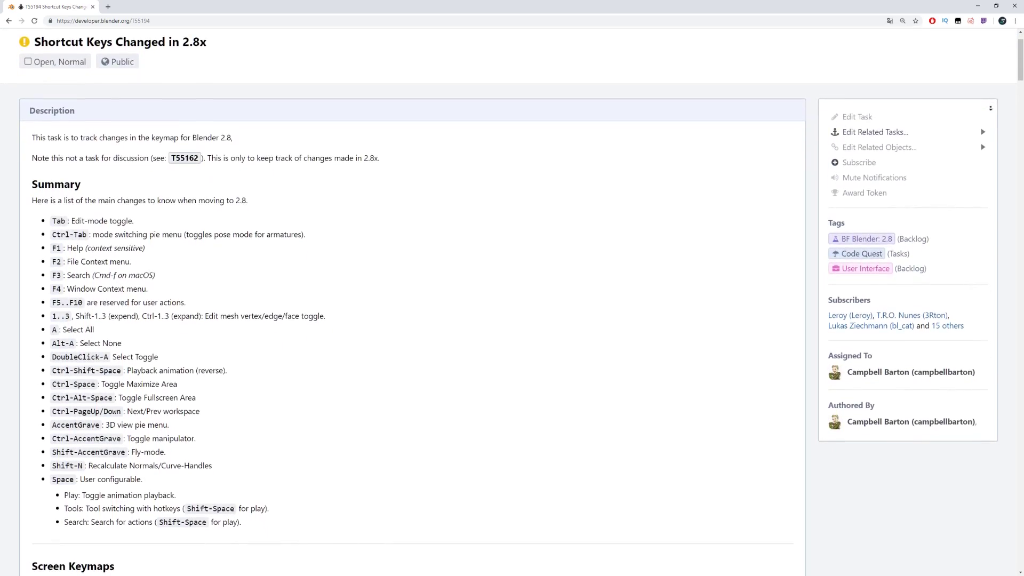
scroll(991, 108, down, 1)
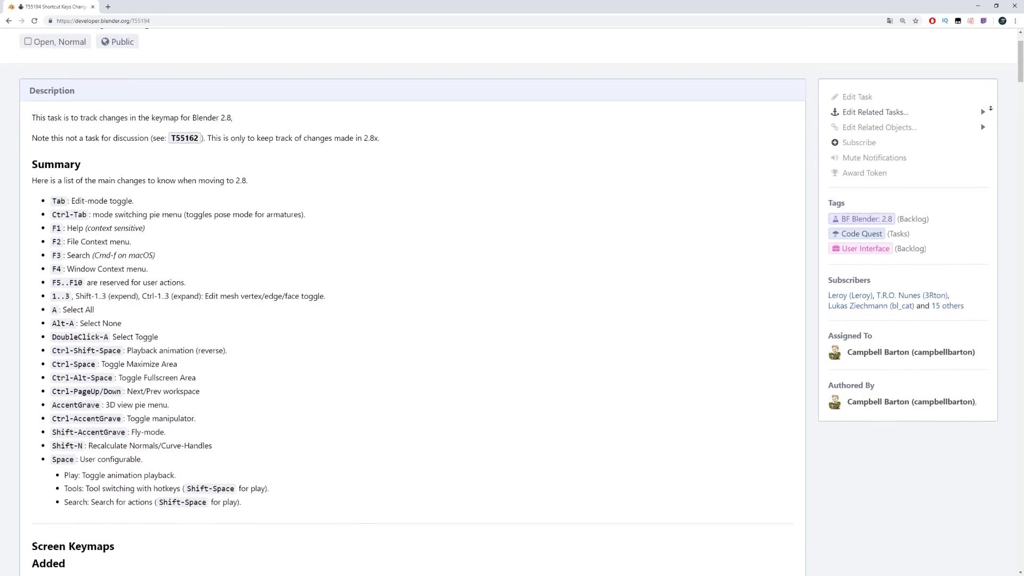
scroll(990, 108, down, 1)
click(991, 108)
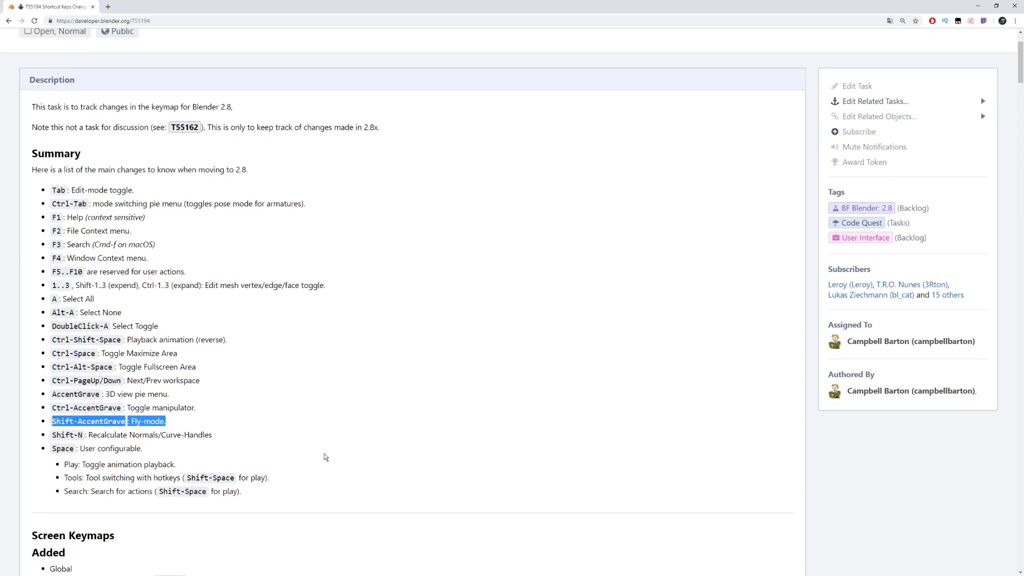
scroll(326, 457, down, 4)
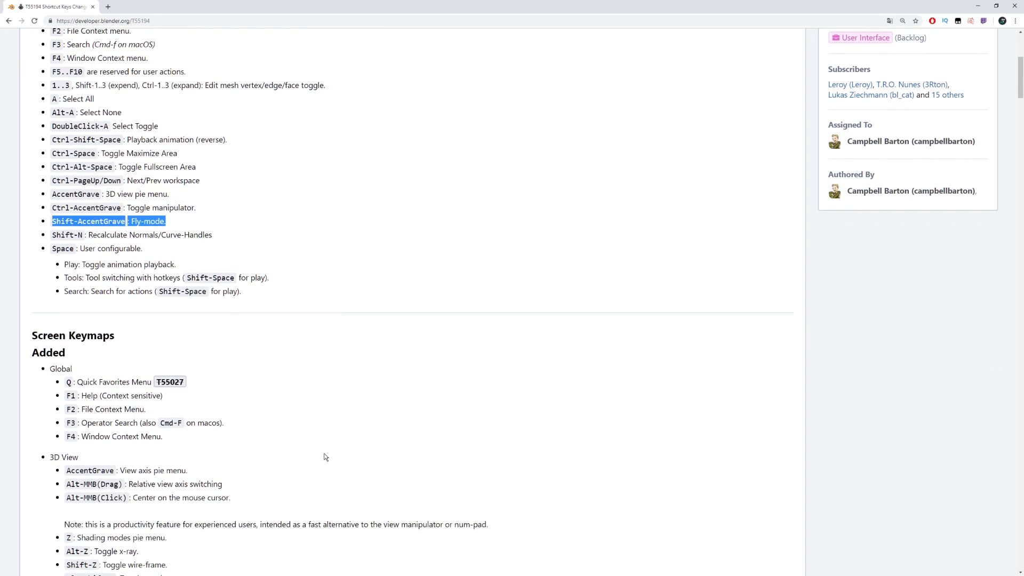
drag(1022, 83, 1019, 169)
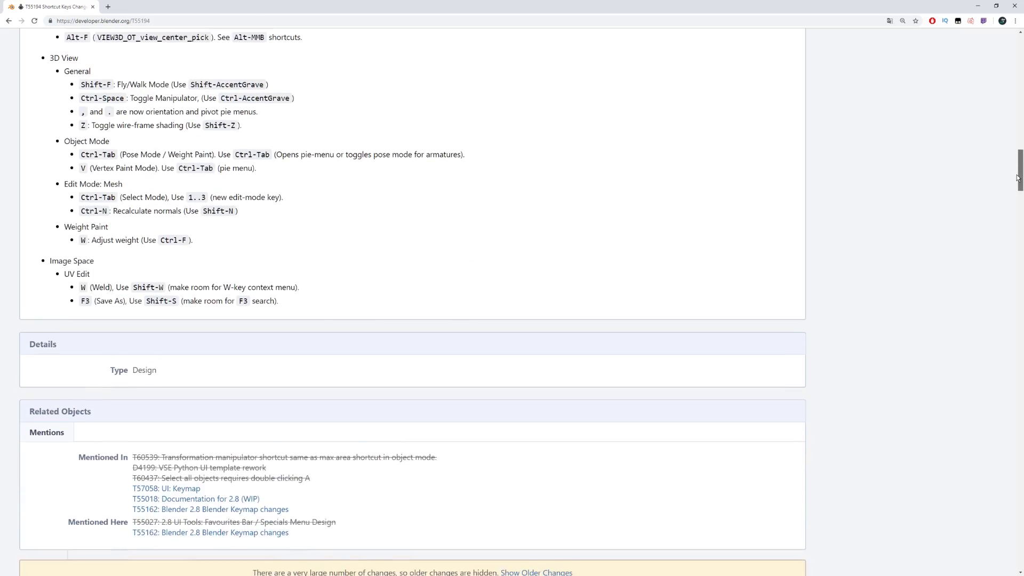
drag(1019, 164, 1020, 126)
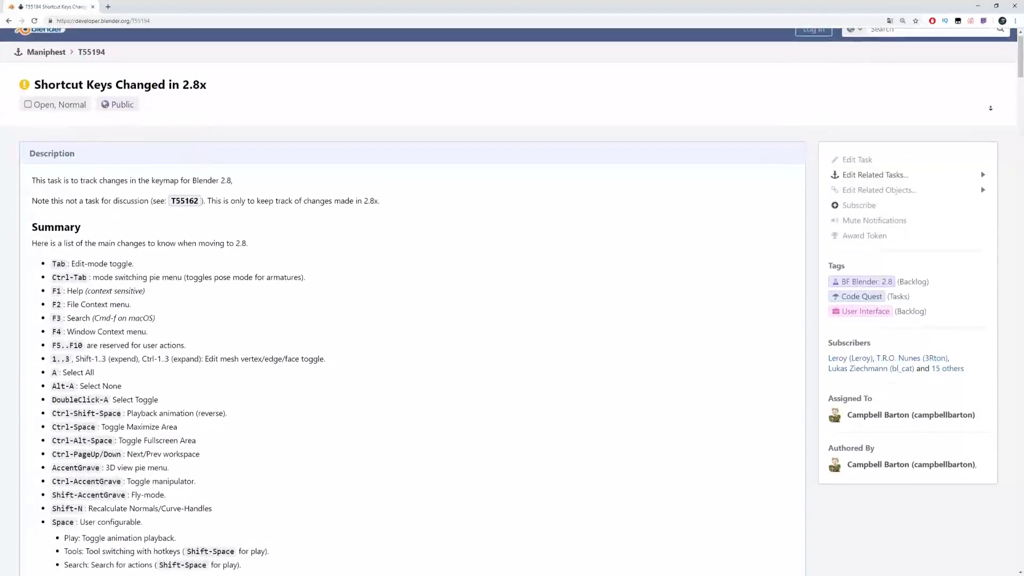
scroll(512, 298, down, 1)
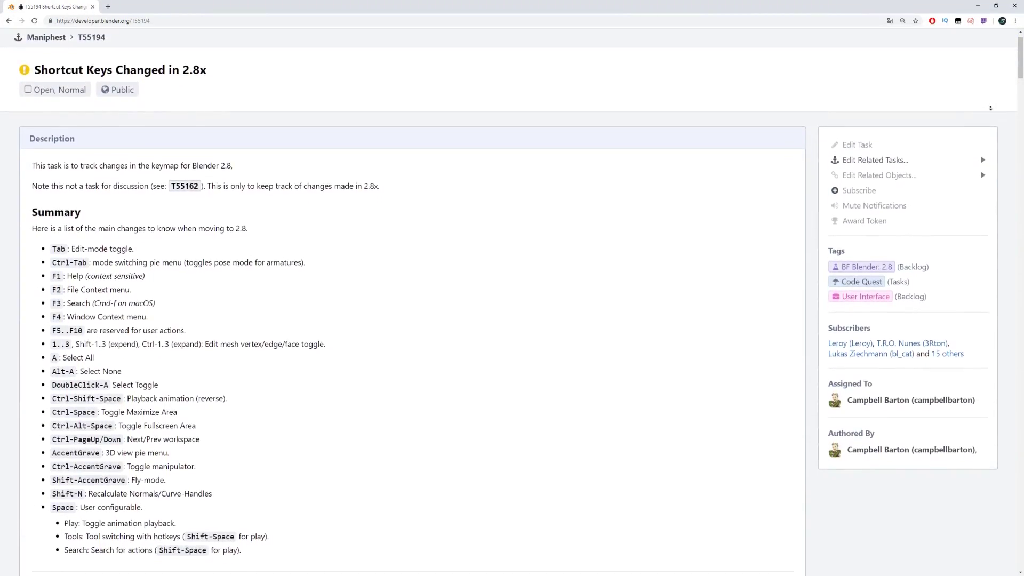
scroll(990, 108, down, 1)
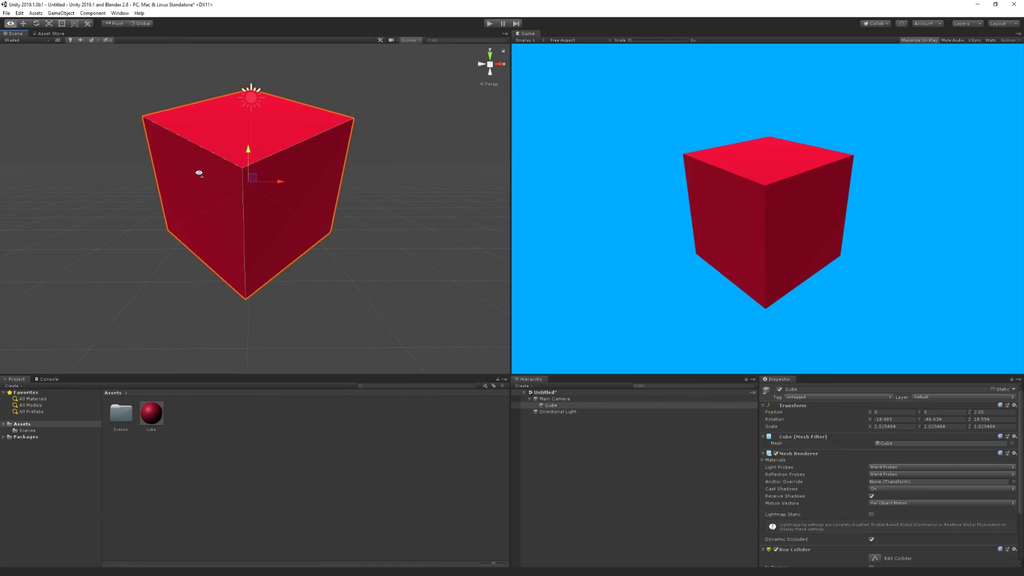
Switch to Unity, back away from the red cube in the Scene view and look around the scene
scroll(199, 173, down, 5)
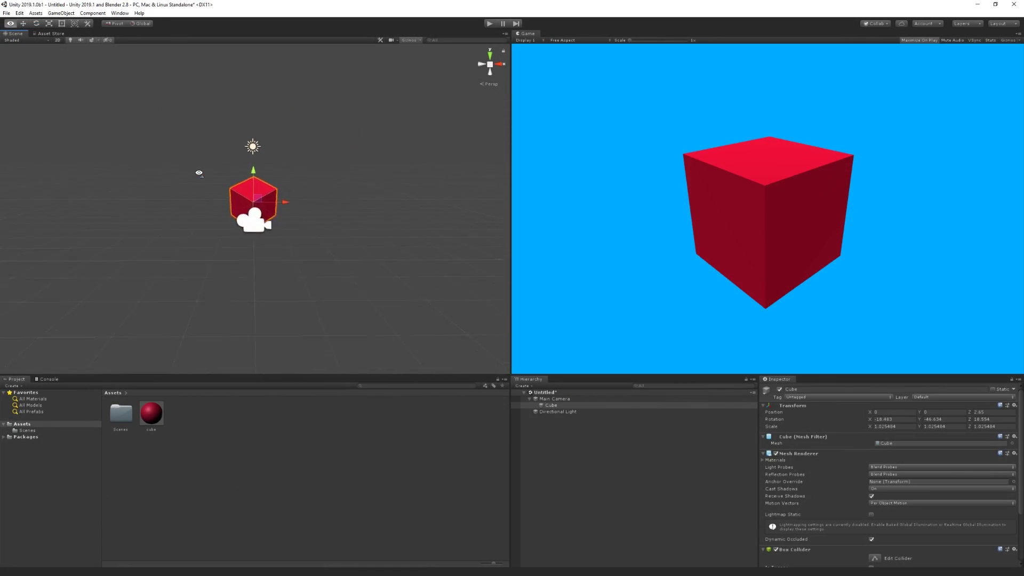
right_drag(199, 173, 393, 135)
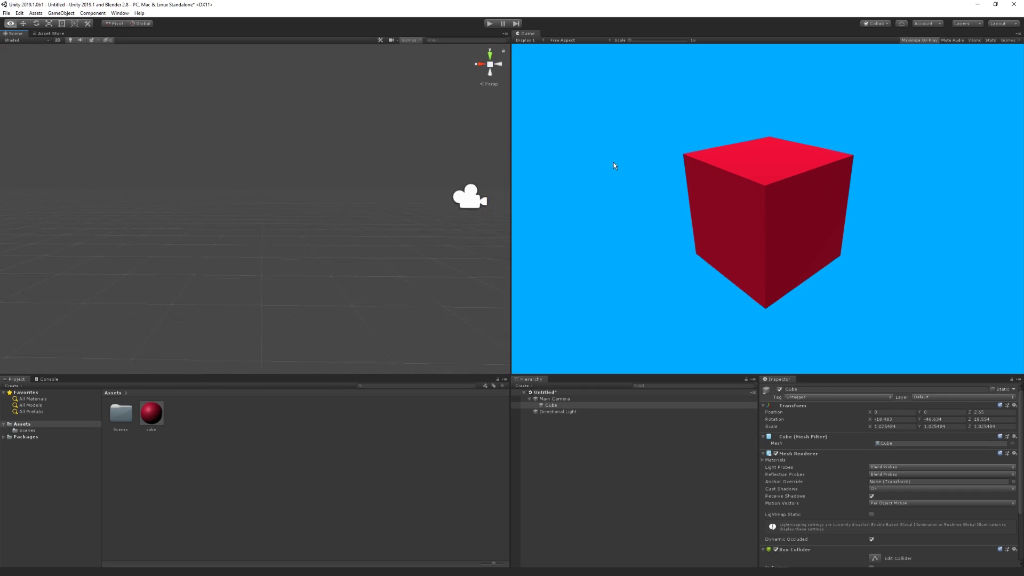
right_drag(613, 163, 821, 156)
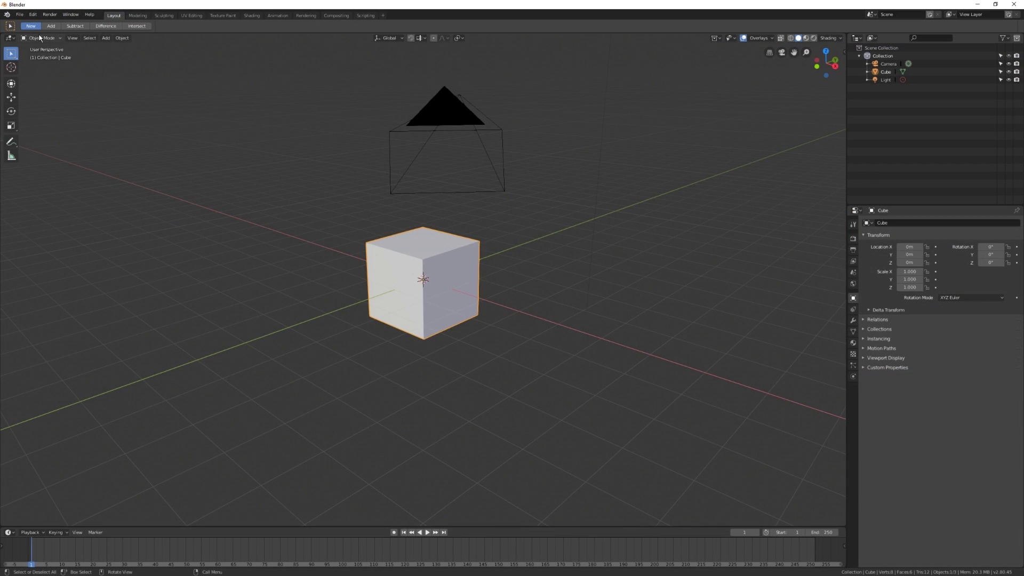
Switch to Blender and assign a shortcut to the Fly Navigation command
click(72, 38)
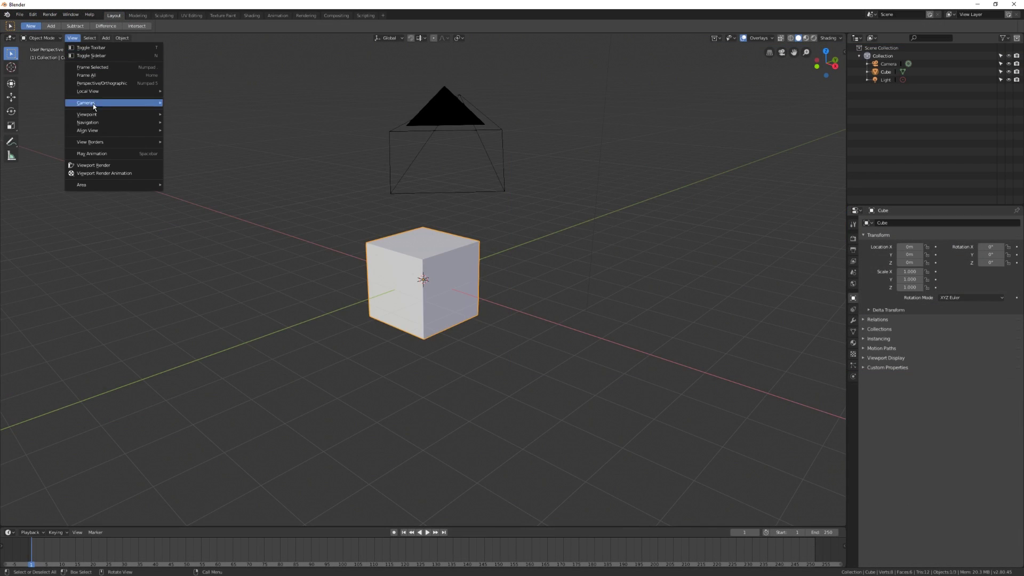
mouse_move(111, 125)
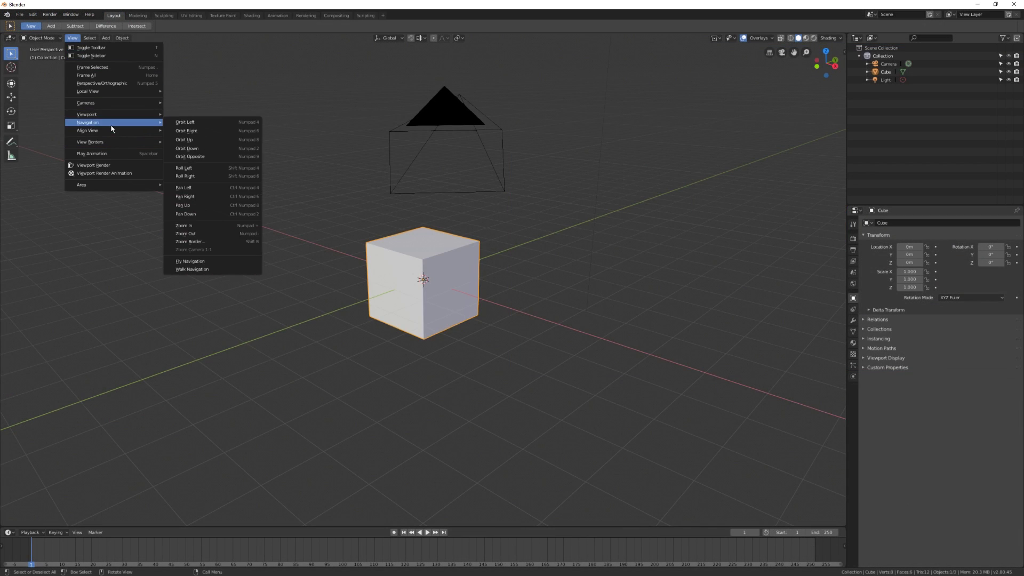
right_click(210, 264)
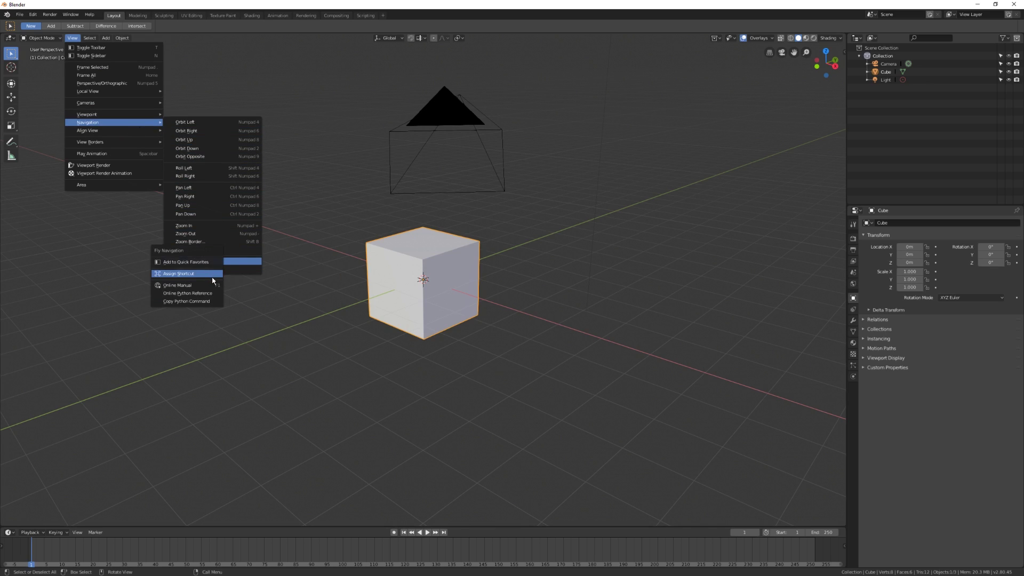
click(212, 277)
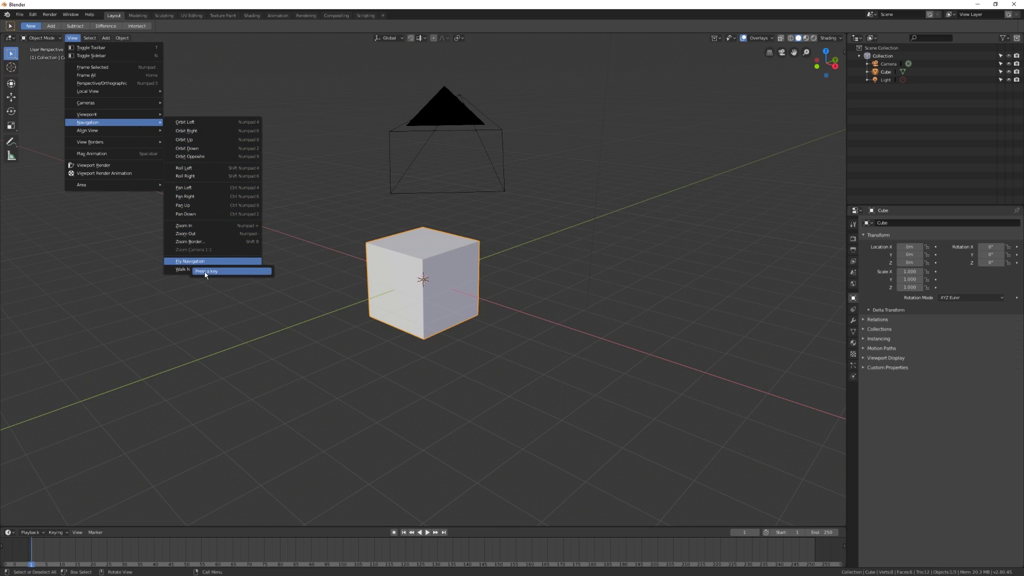
key(shift+f)
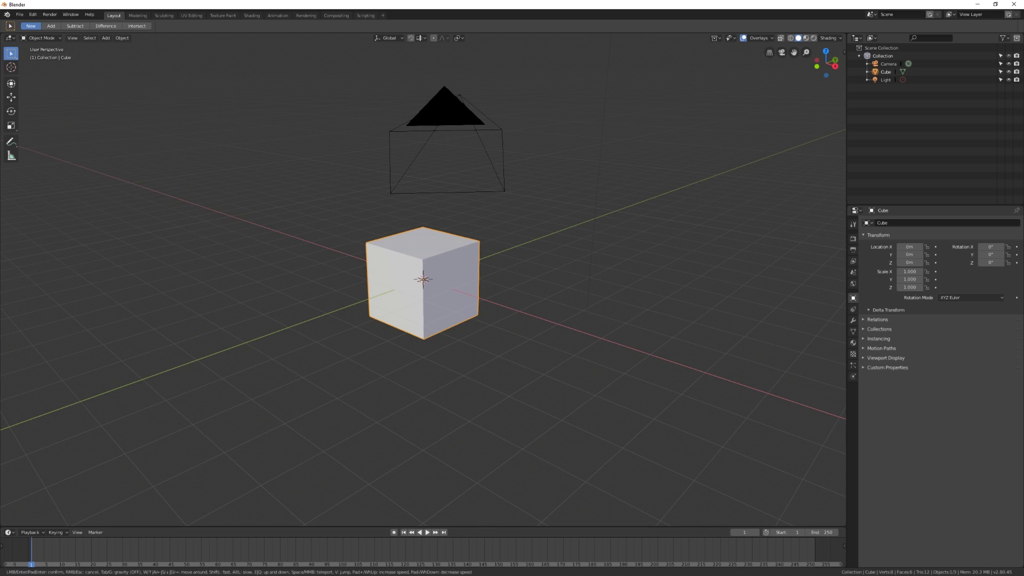
Try out fly navigation in the 3D viewport by flying towards and around the cube
key(shift+f)
scroll(283, 255, up, 3)
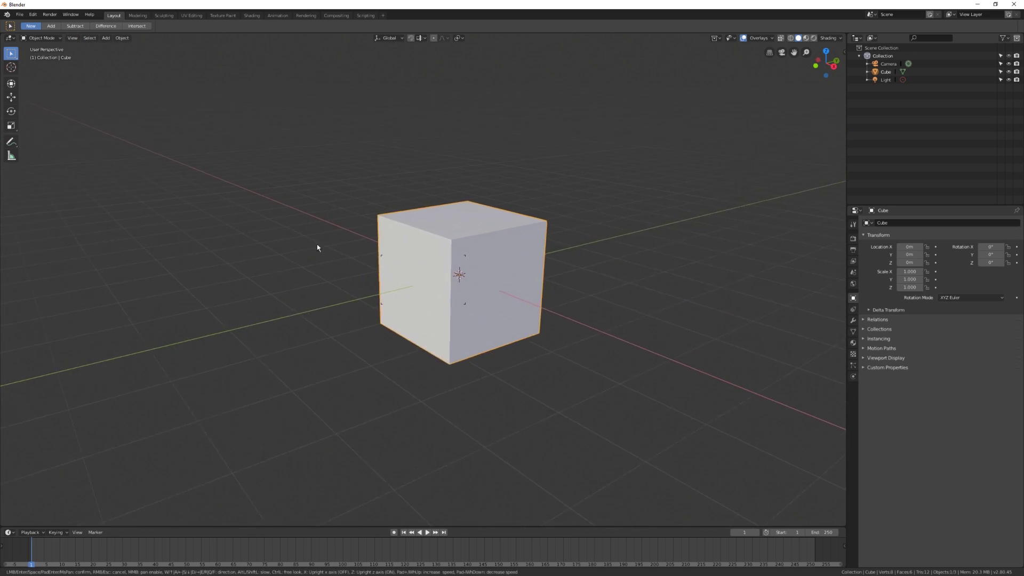
scroll(641, 248, down, 5)
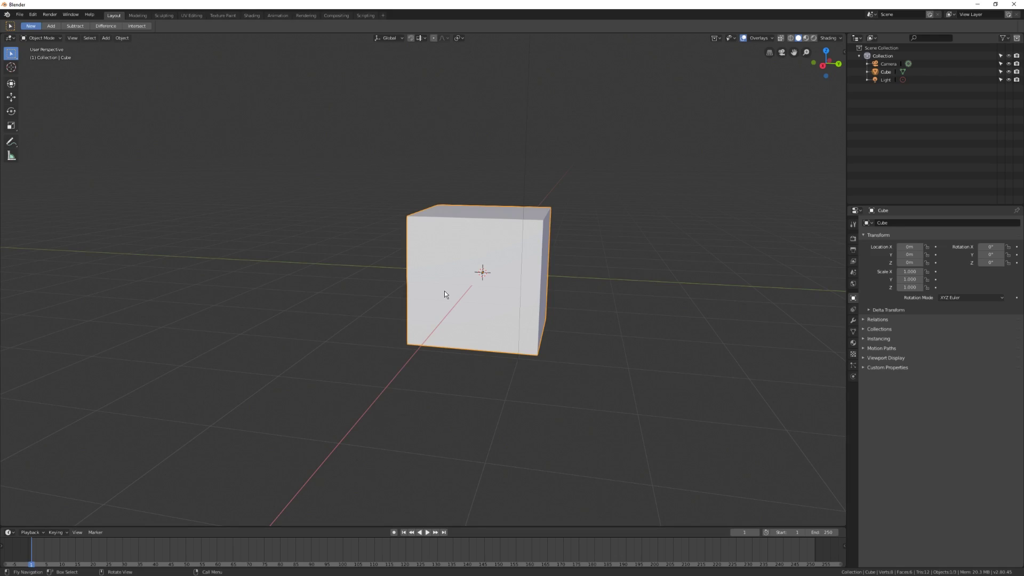
Fly forward past the cube, reverse until it is back in sight, and keep the reached view
key(shift+grave)
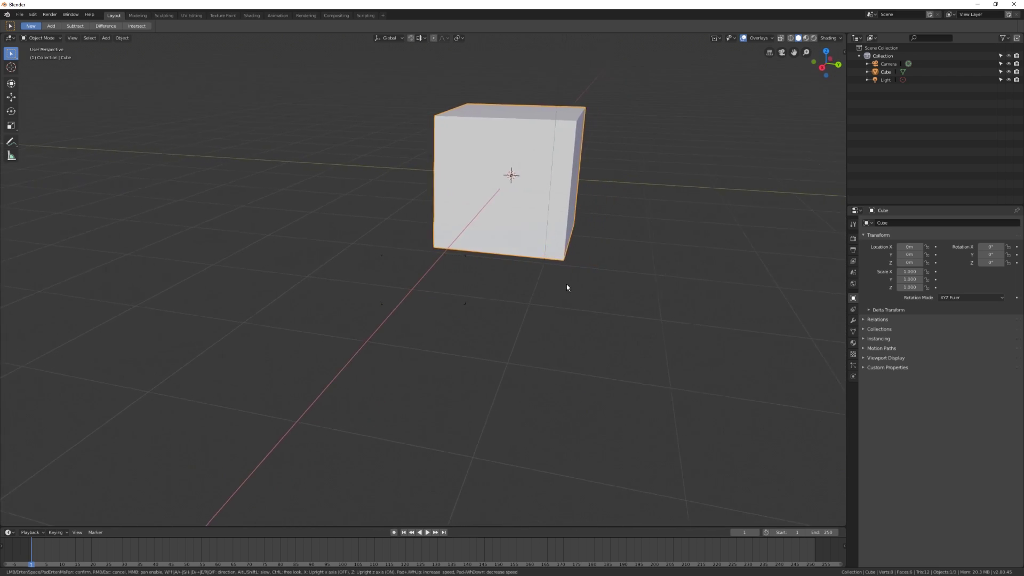
key(w)
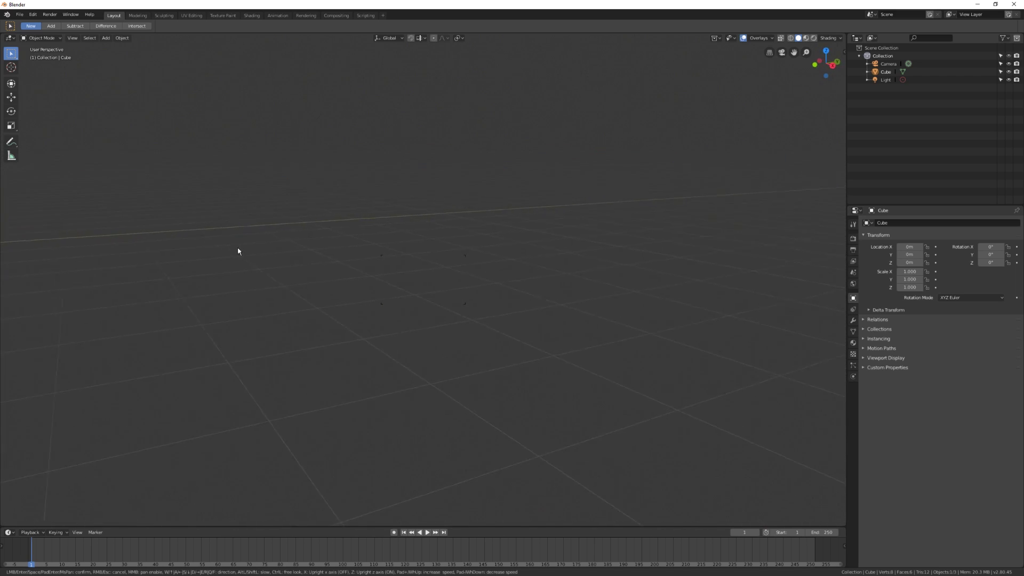
key(s)
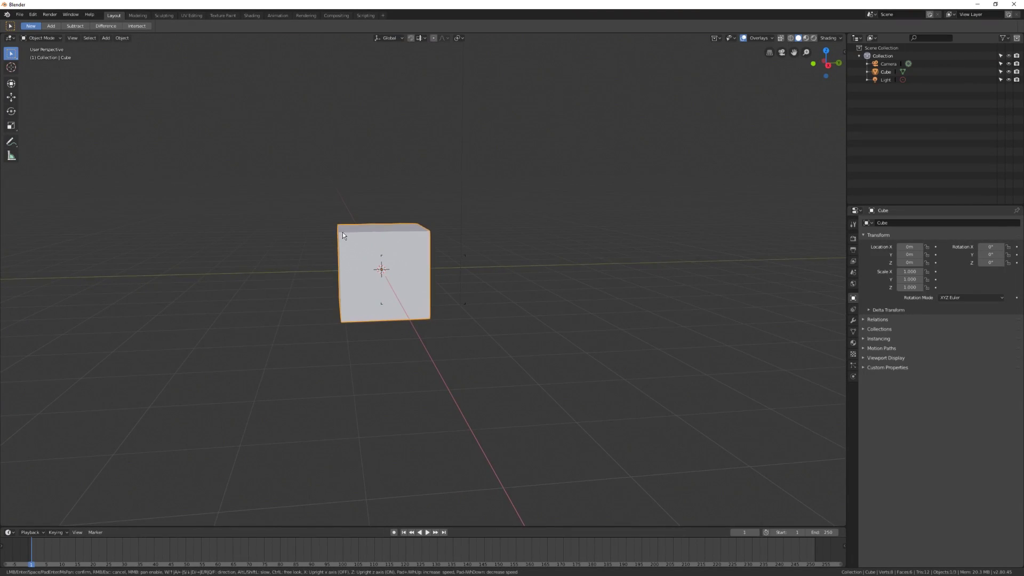
click(334, 240)
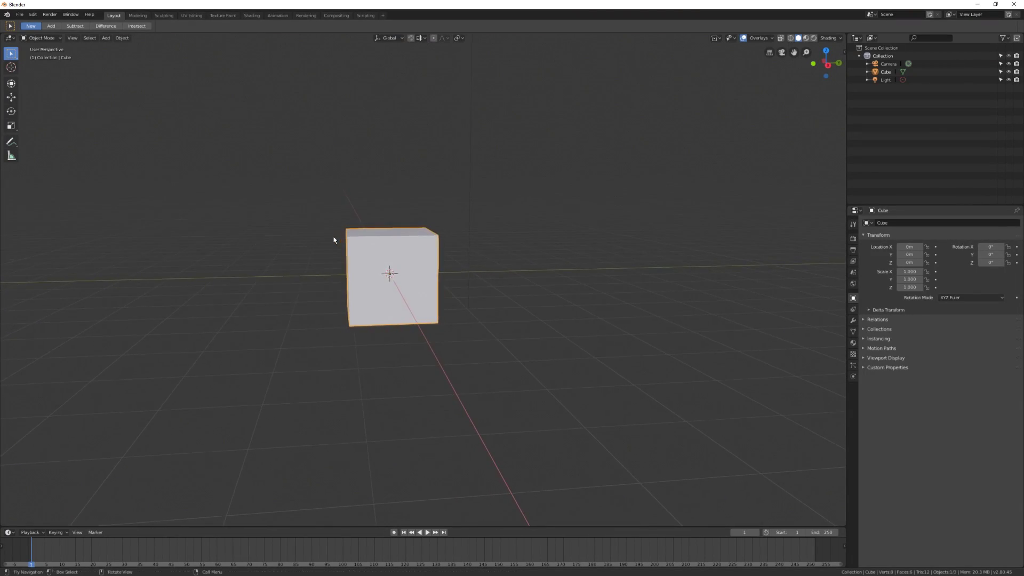
Make two short flights around the cube, cancelling each one to restore the starting view
key(shift+grave)
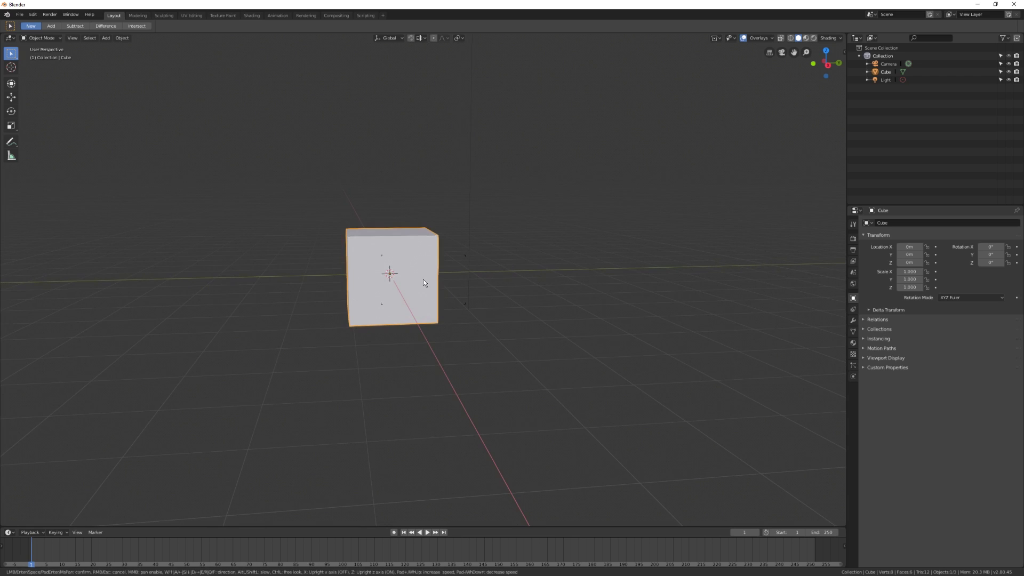
key(a)
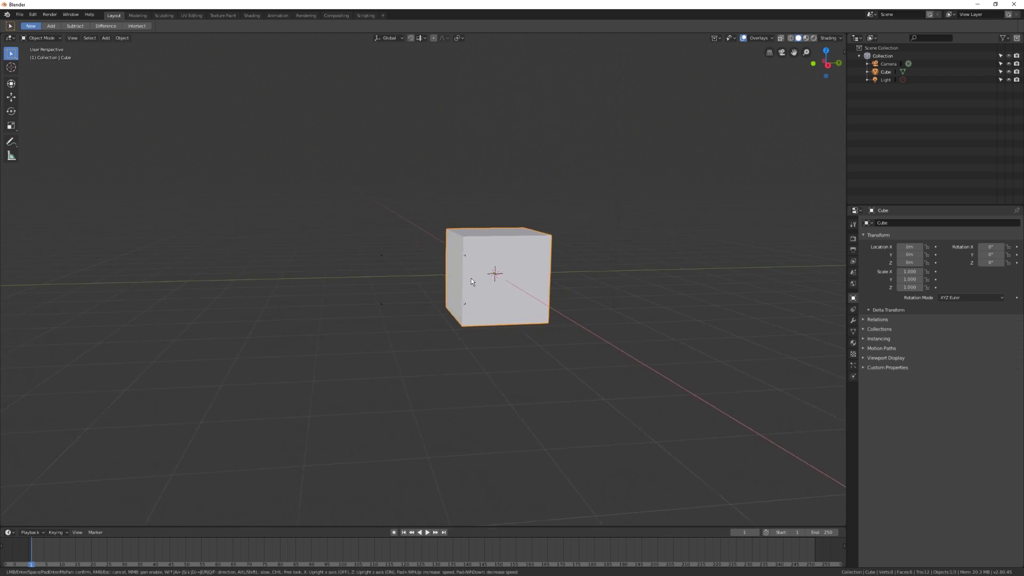
right_click(477, 281)
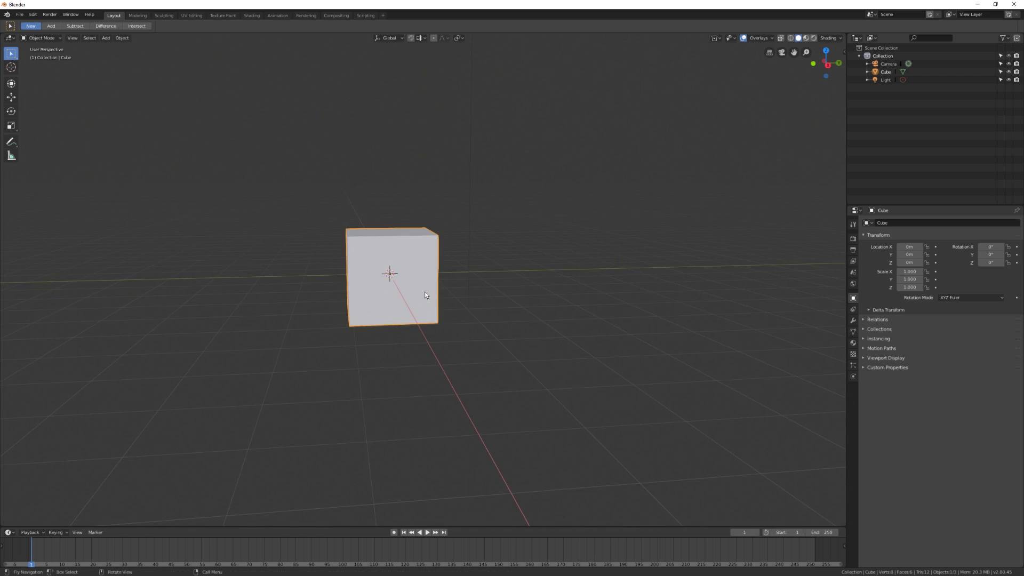
key(shift+grave)
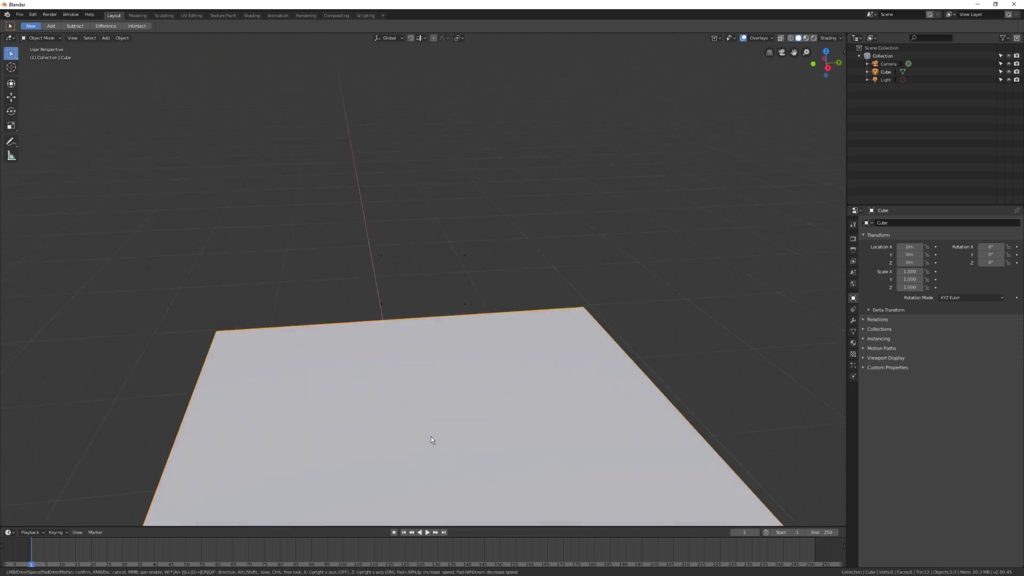
right_click(447, 358)
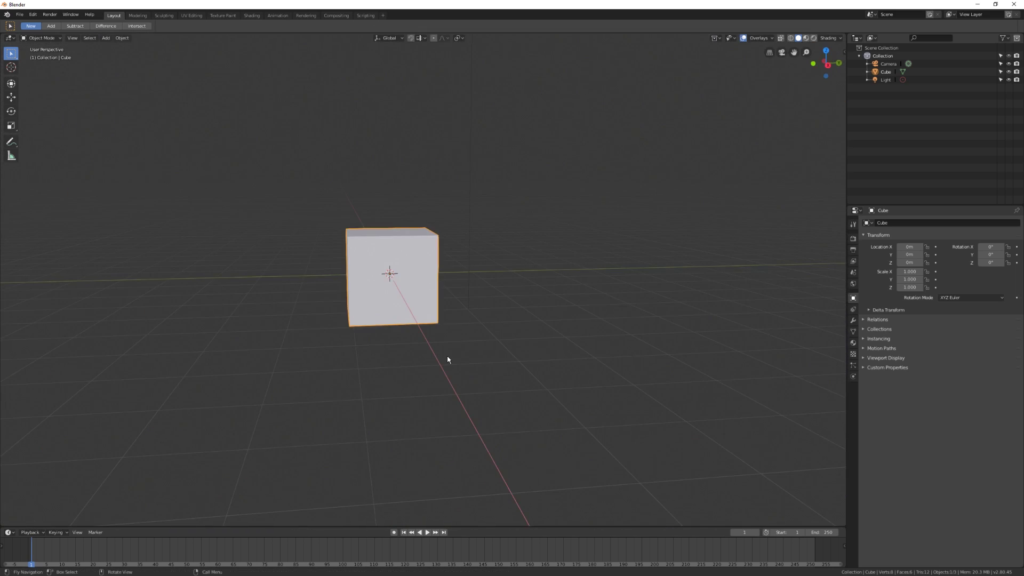
Fly close beneath the cube, keep the reached view and restart fly navigation
key(shift+grave)
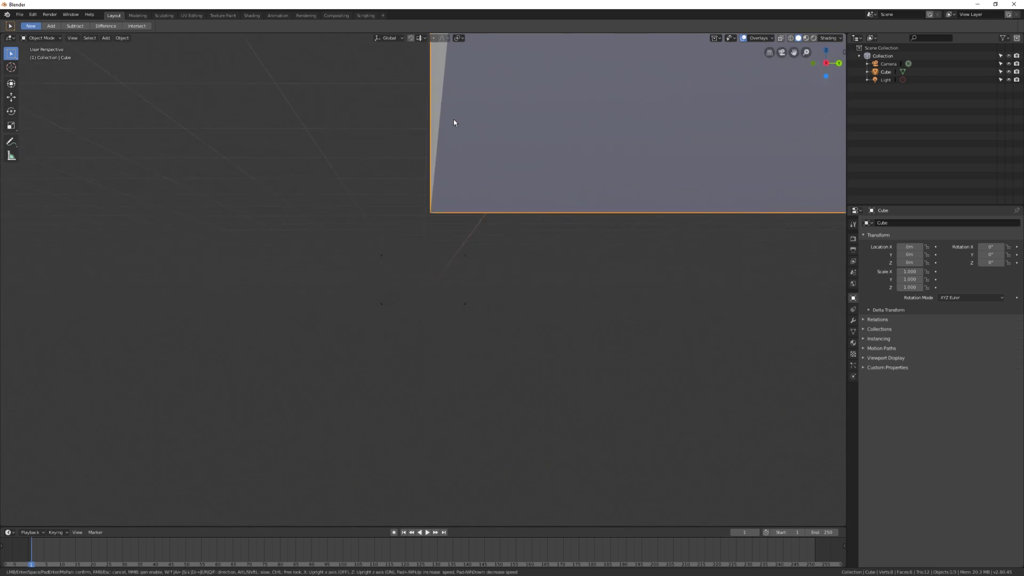
click(285, 284)
key(shift+grave)
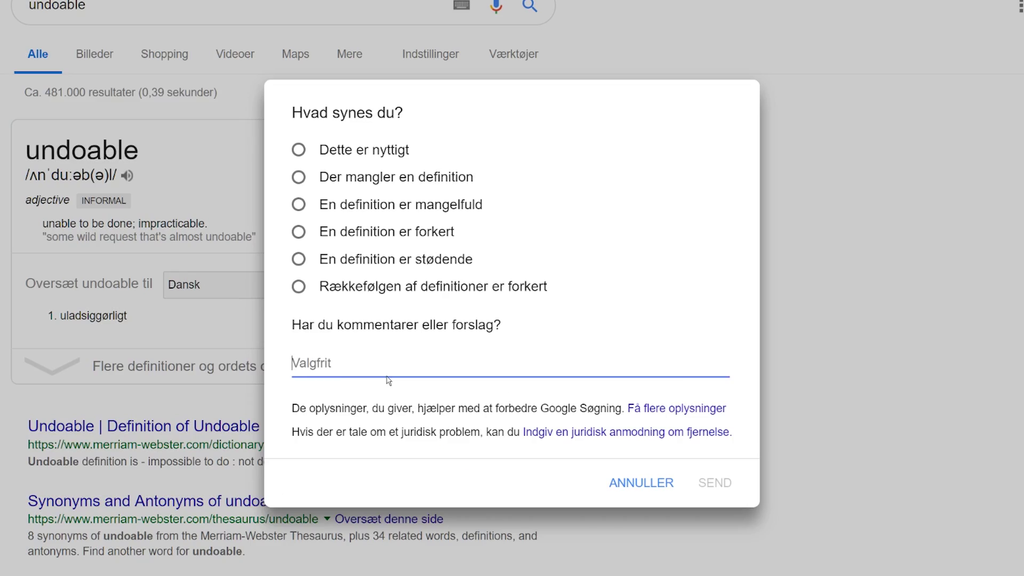
Enter "GOD DAMN IT..." as the comment in Google's feedback form for the definition of "undoable"
text(GOD DAMN IT...)
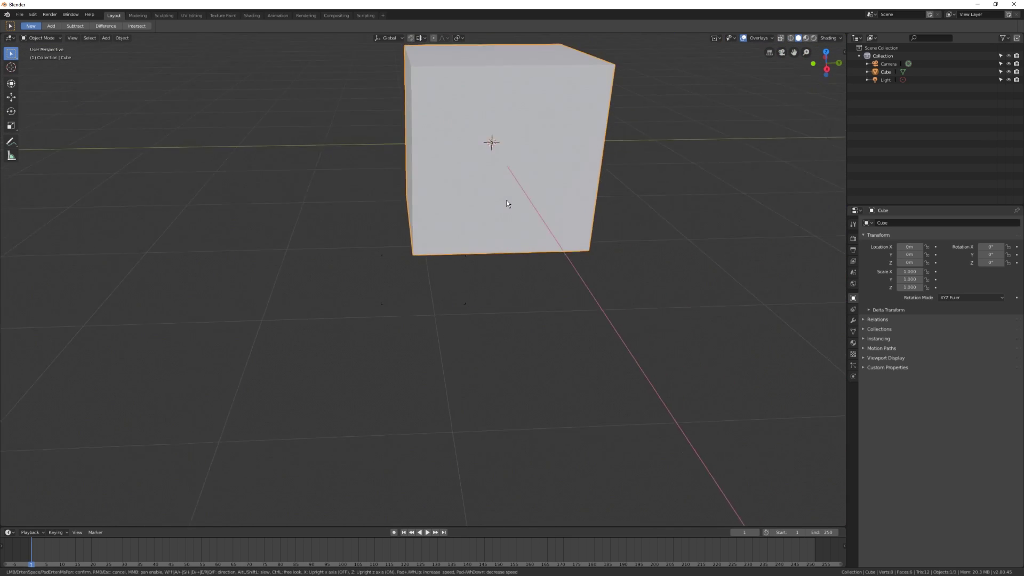
Fly backward away from the cube, keep the reached view and restart fly navigation
scroll(504, 207, down, 3)
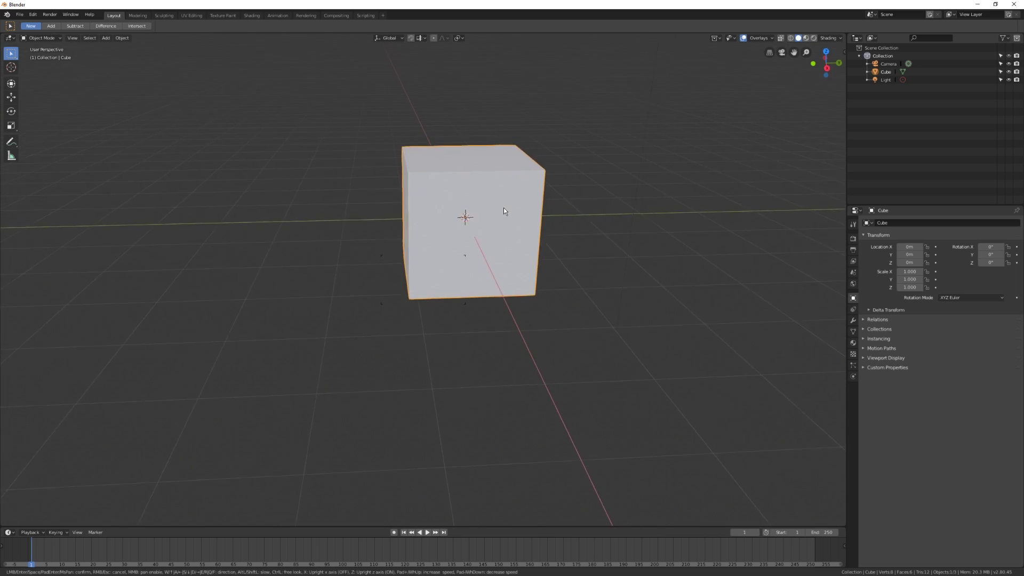
click(509, 242)
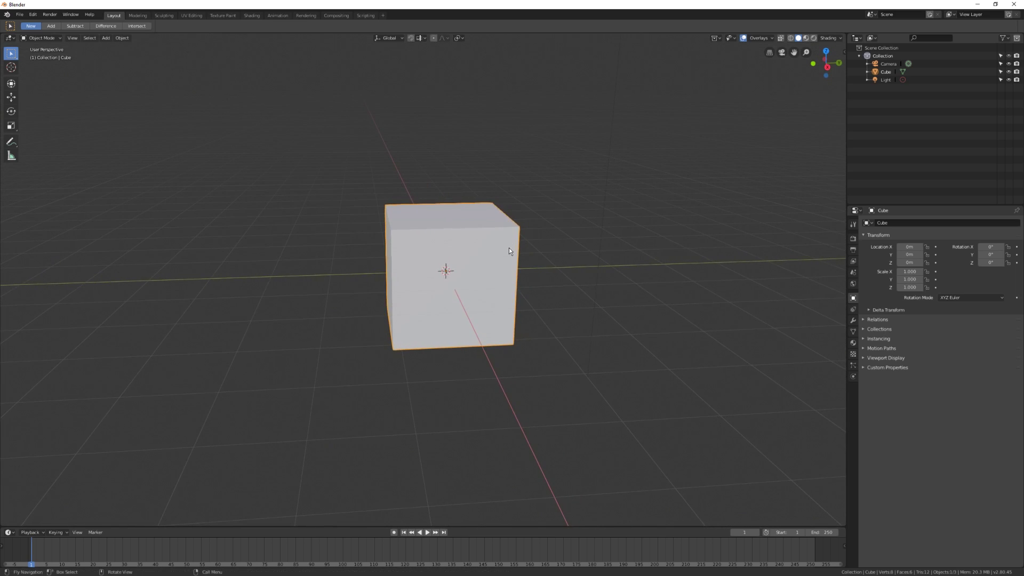
key(shift+grave)
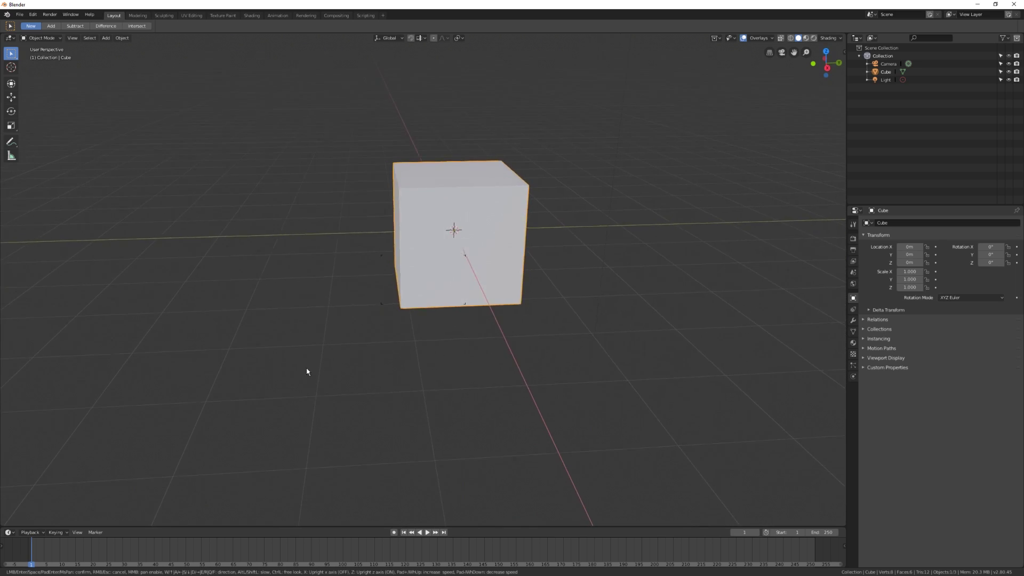
mouse_move(308, 292)
mouse_move(589, 221)
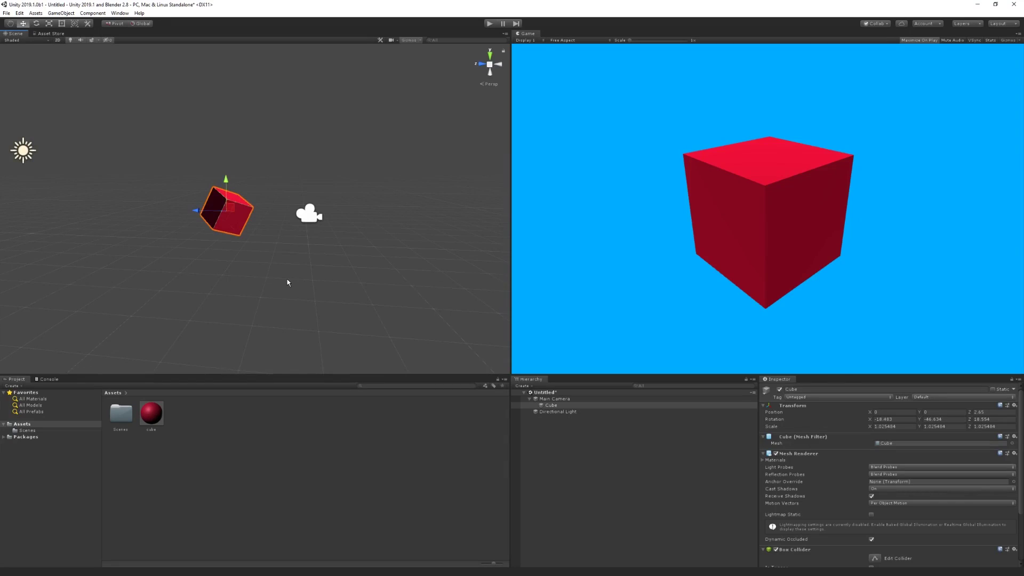
Switch to Unity and look around the scene, moving closer to the red cube and orbiting to its other side
right_drag(287, 282, 267, 281)
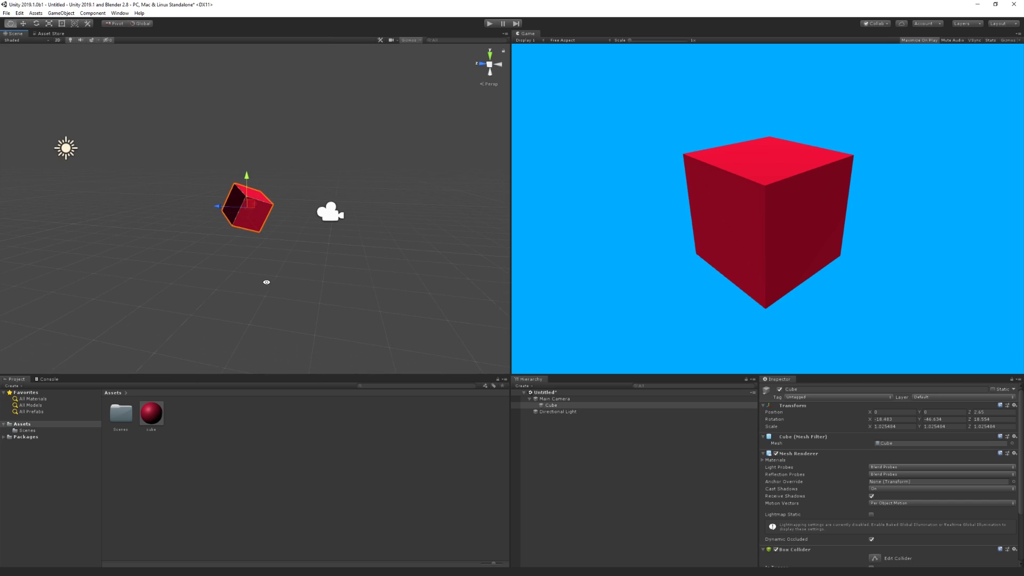
scroll(267, 286, up, 3)
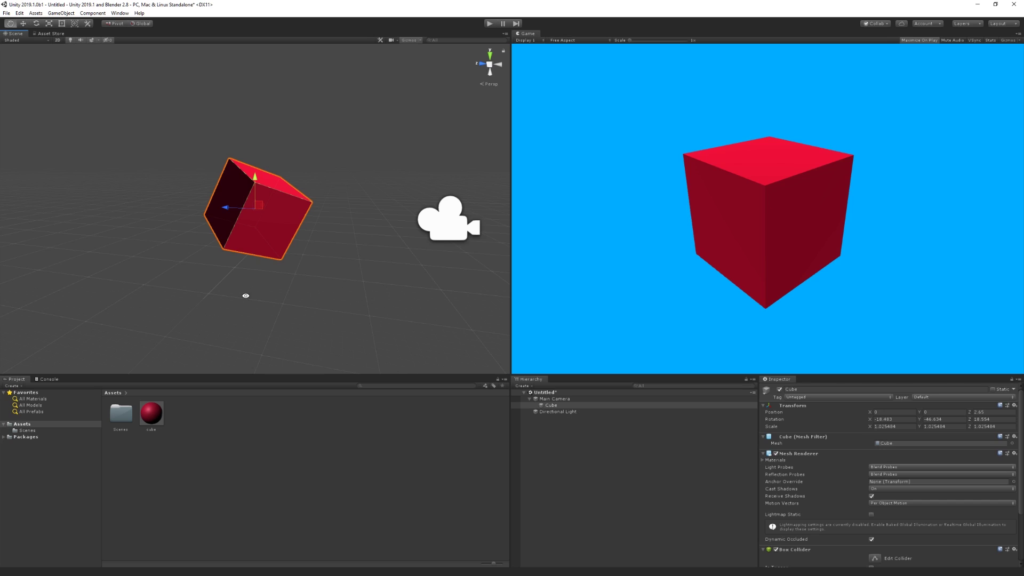
alt+drag(246, 295, 107, 272)
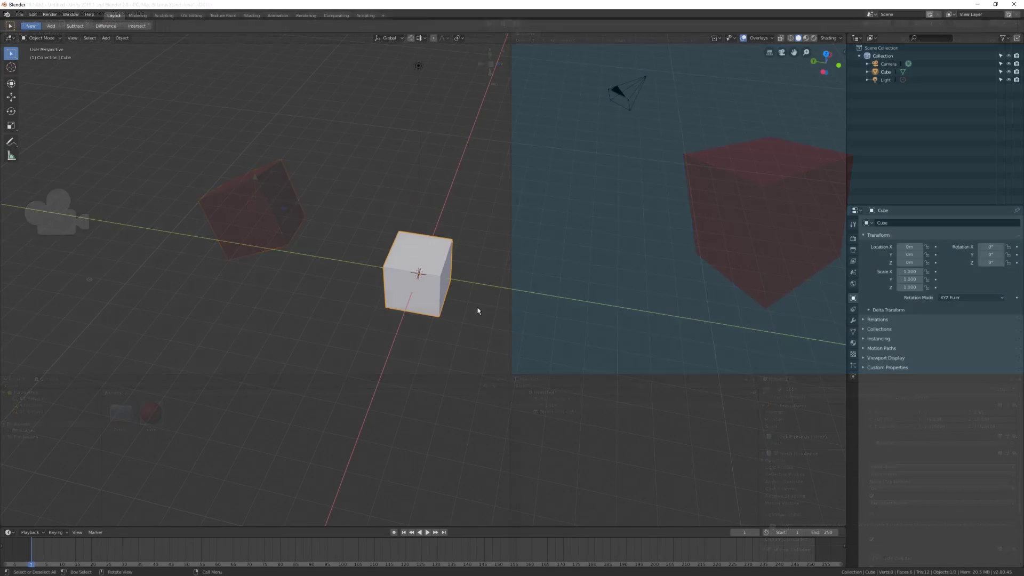
Switch back to Blender and orbit around the cube, ending on a lower, more frontal view
middle_drag(478, 311, 674, 420)
scroll(688, 418, down, 5)
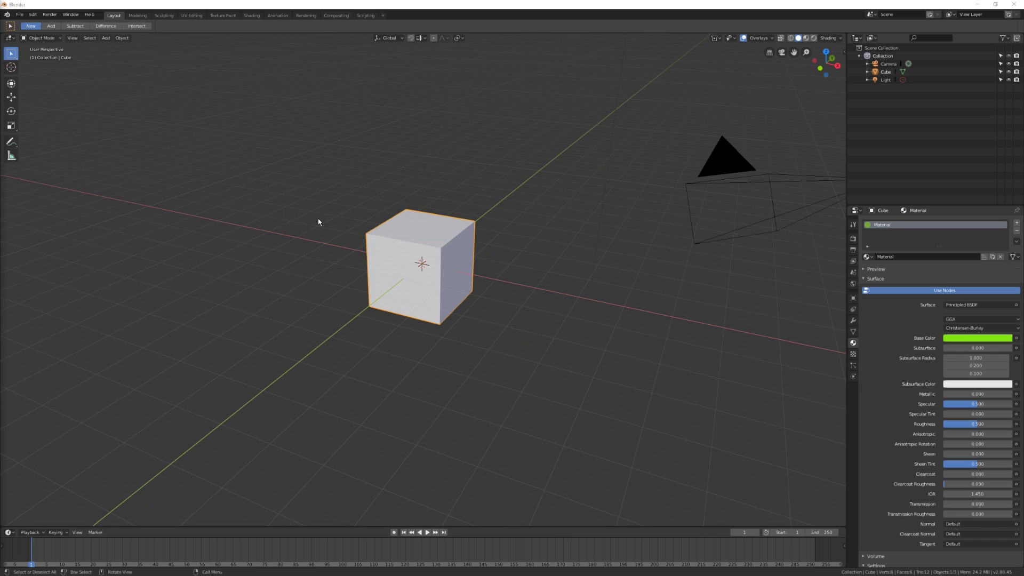
middle_drag(443, 239, 327, 243)
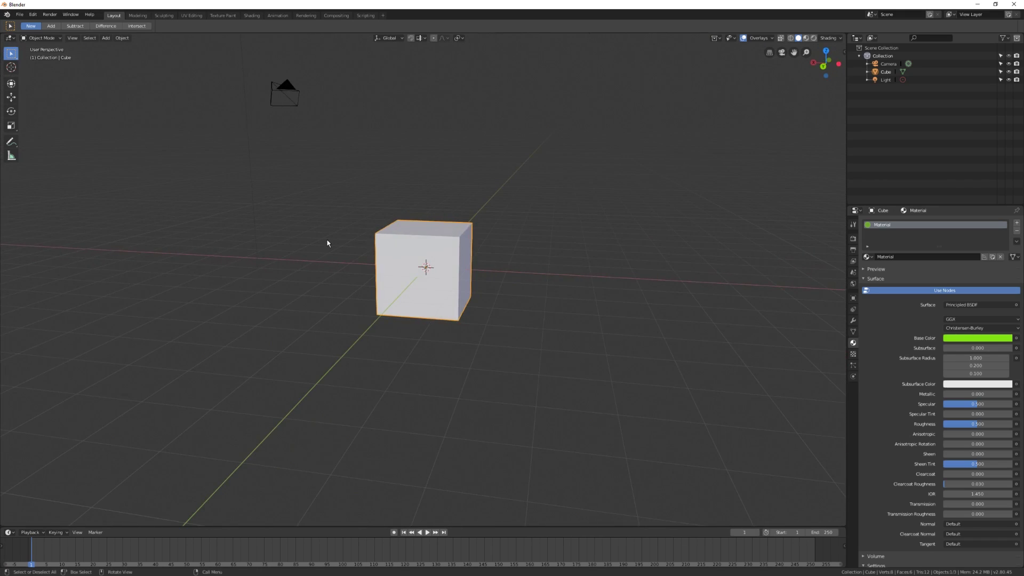
Start an FBX export and set the destination folder to D:\Unity 2019.1\Unity 2019.1 and Blender 2.8\Assets
click(20, 16)
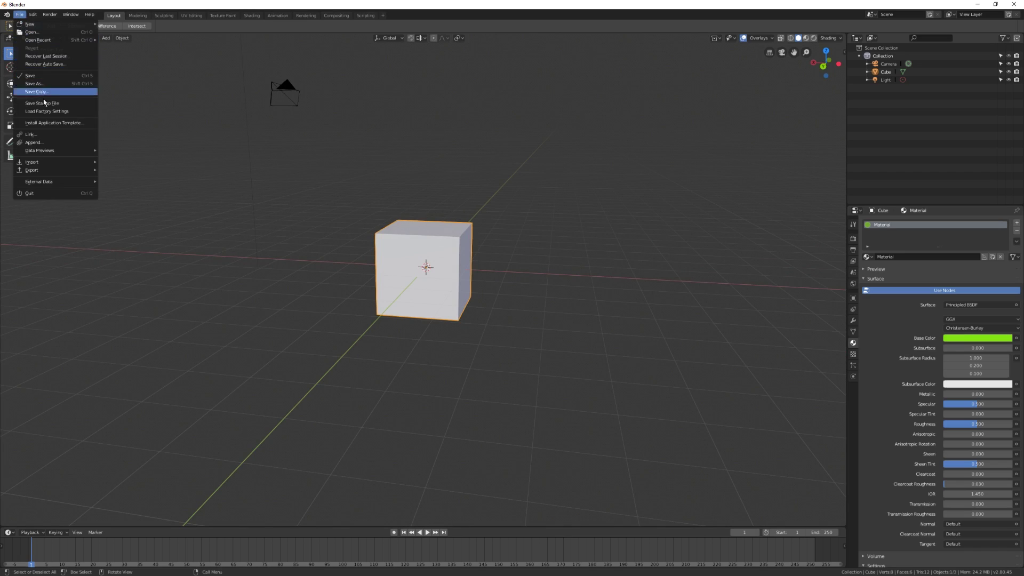
mouse_move(40, 170)
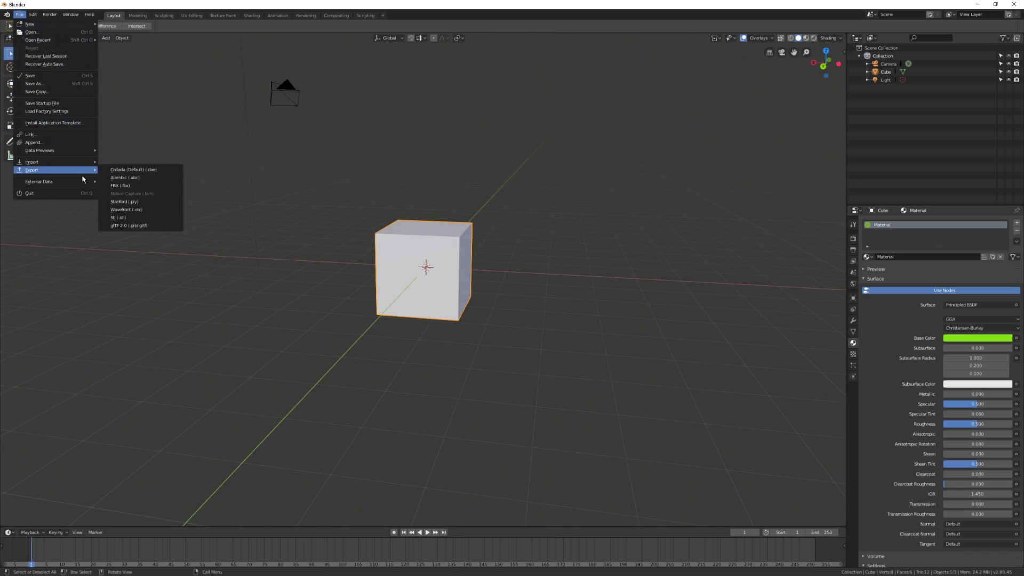
click(153, 187)
click(169, 48)
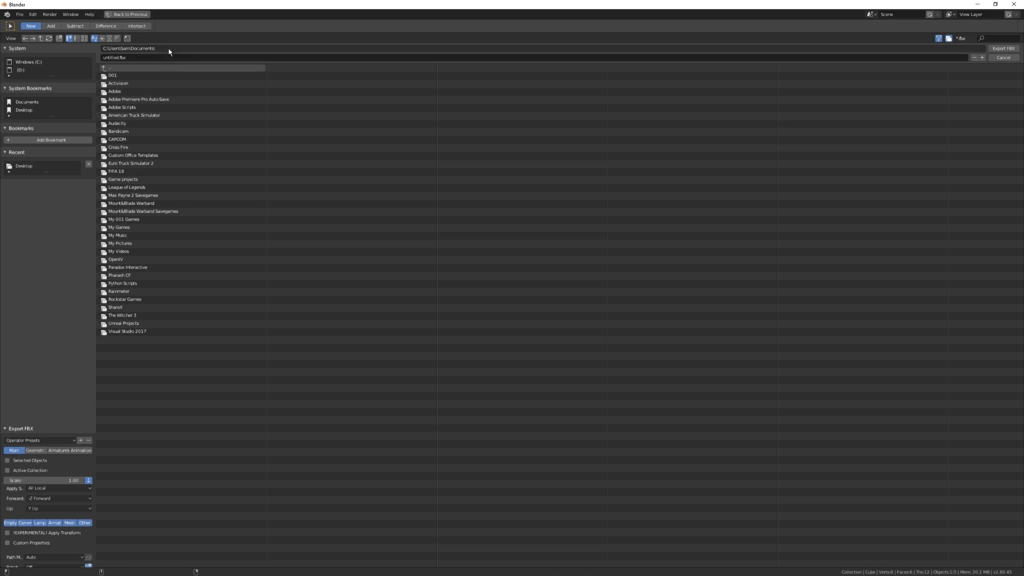
text(D:\Unity 2019.1\Unity 2019.1 and Blender 2.8\Assets)
key(Return)
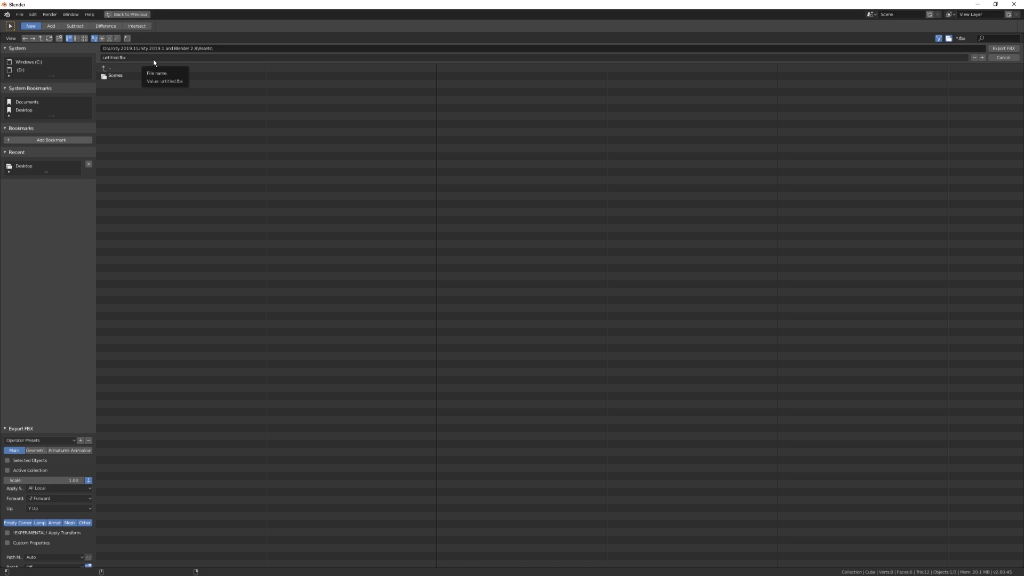
Name the export file cube.fbx, then go up one folder and back into the project's Assets folder
double_click(121, 58)
double_click(116, 57)
text(cube)
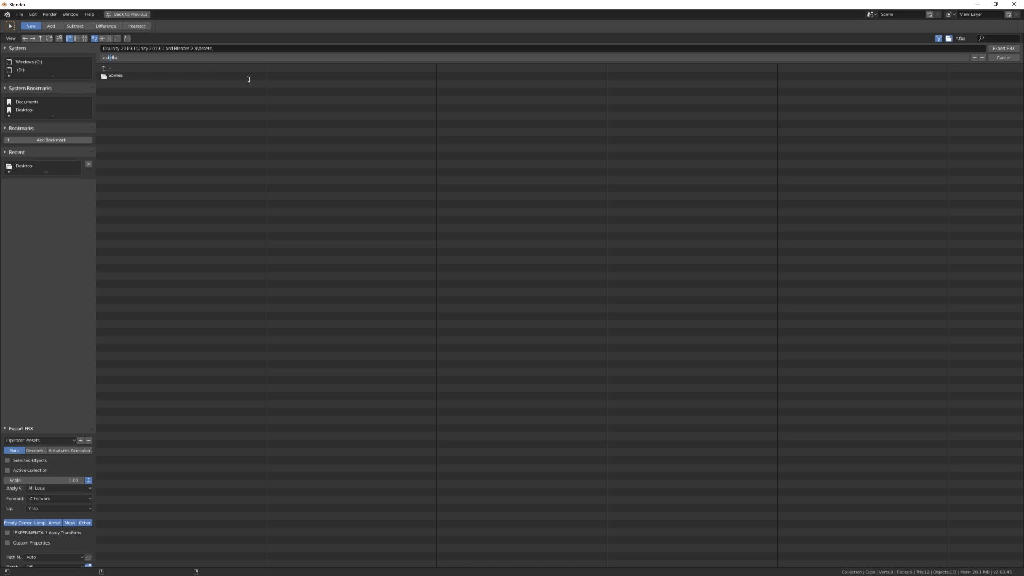
key(Return)
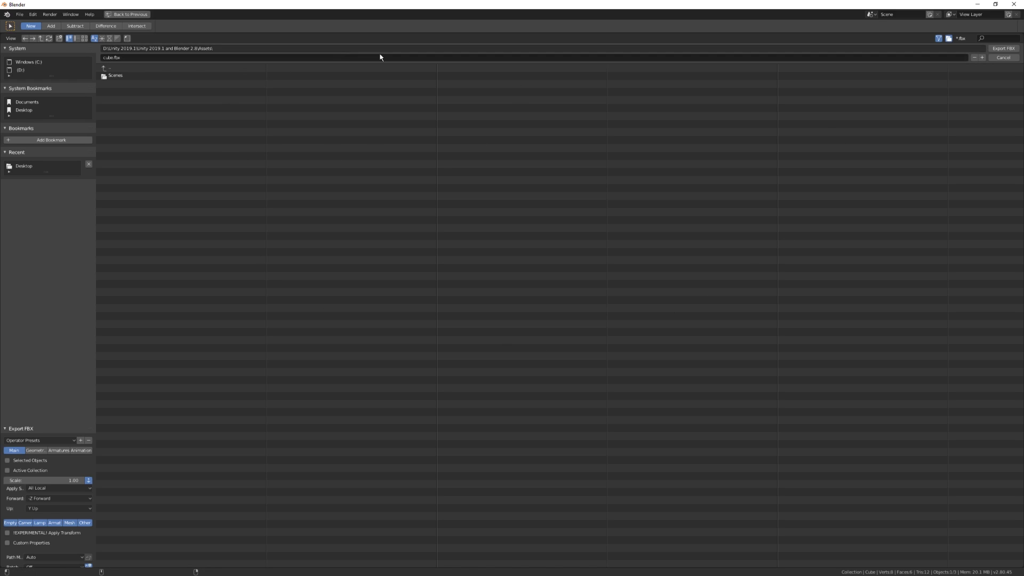
click(135, 67)
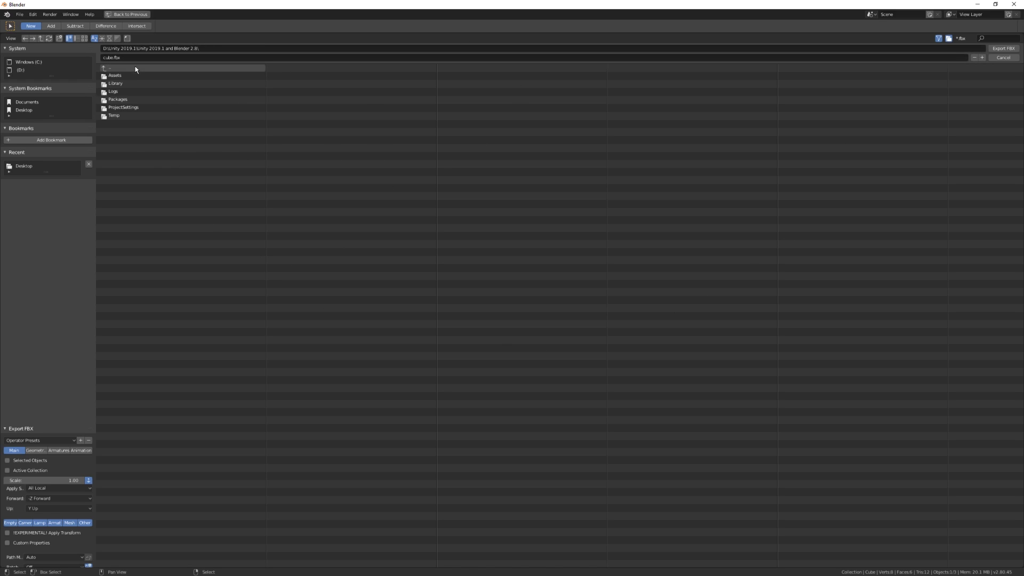
click(141, 78)
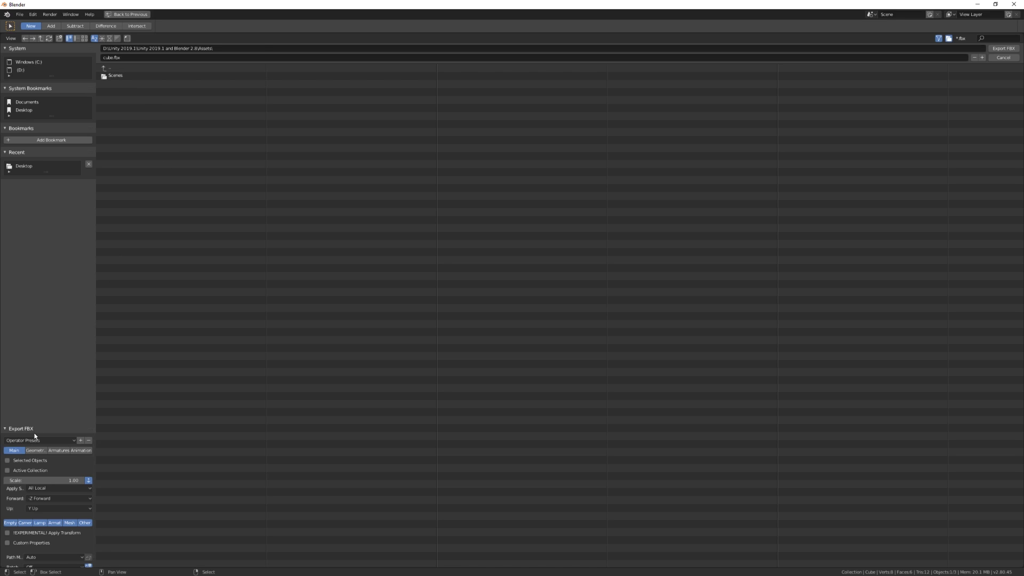
Enlarge the FBX export options, limit the export to selected objects and export the file
drag(45, 423, 80, 303)
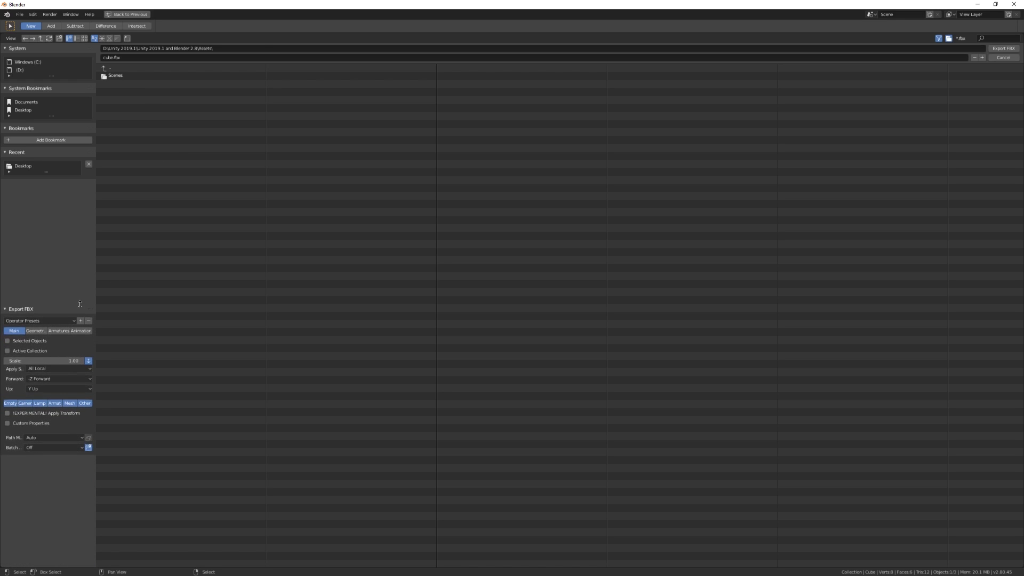
click(29, 341)
click(1017, 49)
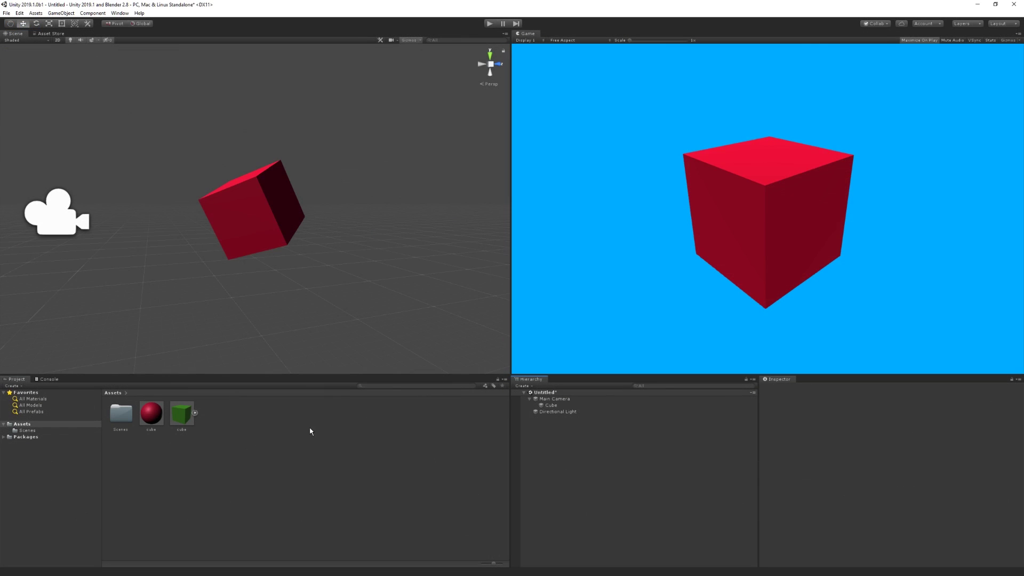
Switch to Unity and place the imported green cube model from the Assets folder in the scene
click(184, 423)
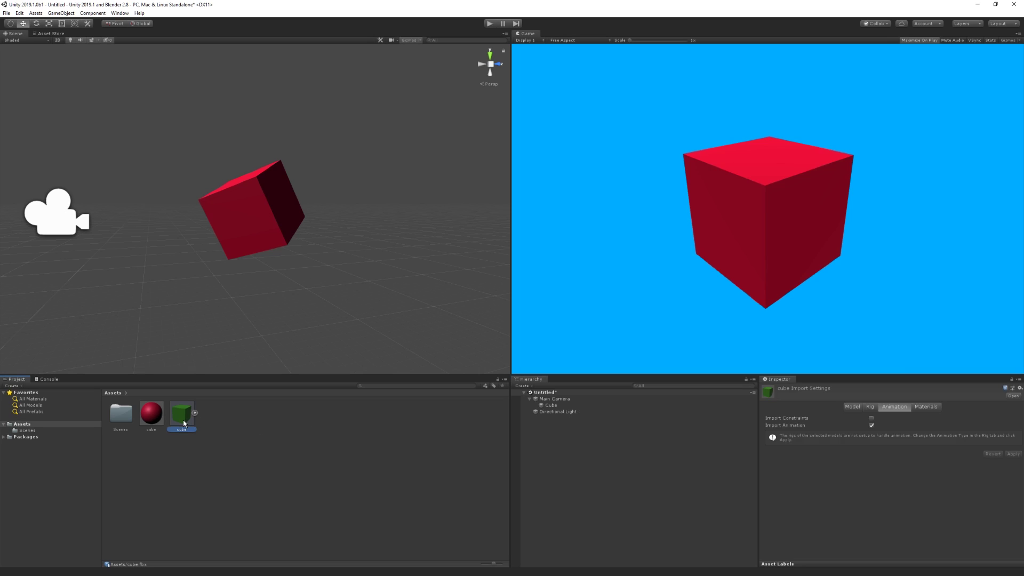
click(91, 424)
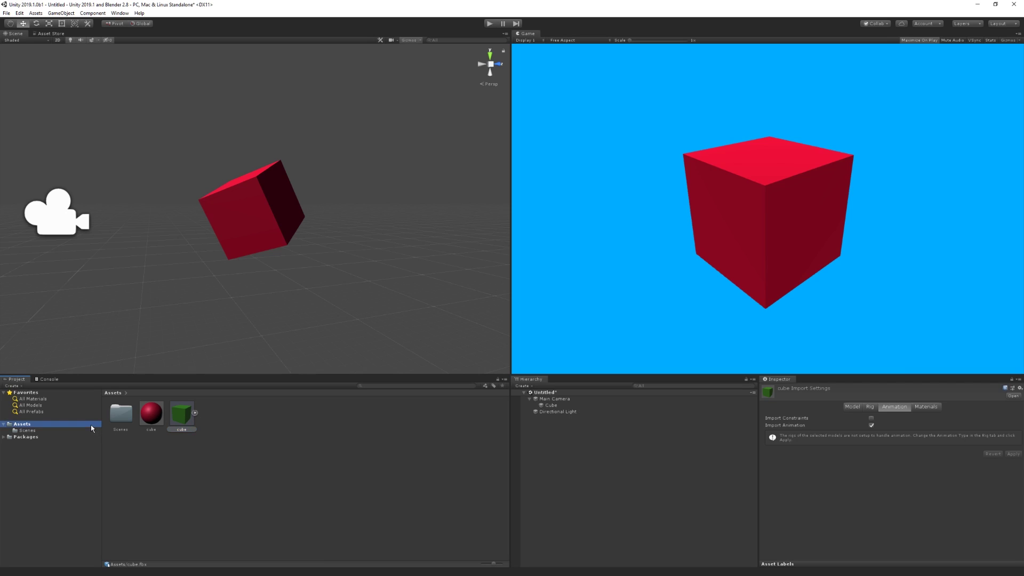
click(185, 421)
drag(190, 426, 219, 232)
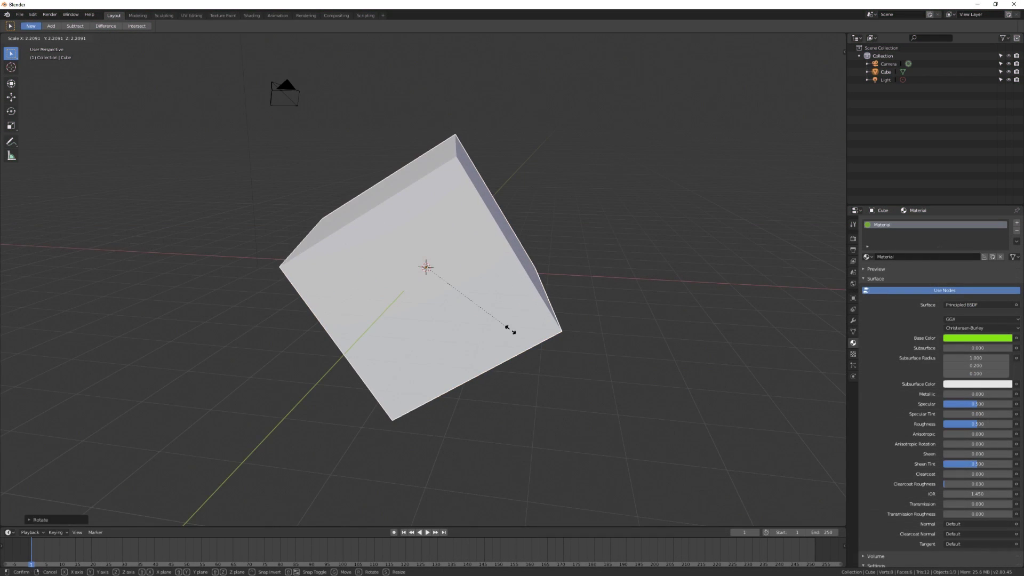
In Blender, keep the tilted cube scaled up by about 2.21 and start another FBX export
click(19, 15)
mouse_move(27, 167)
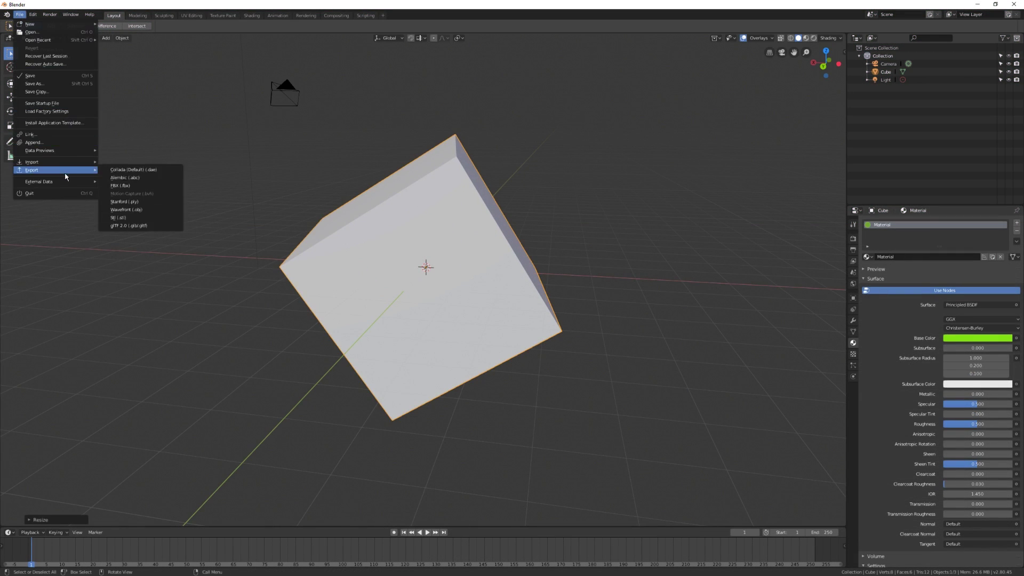
click(128, 187)
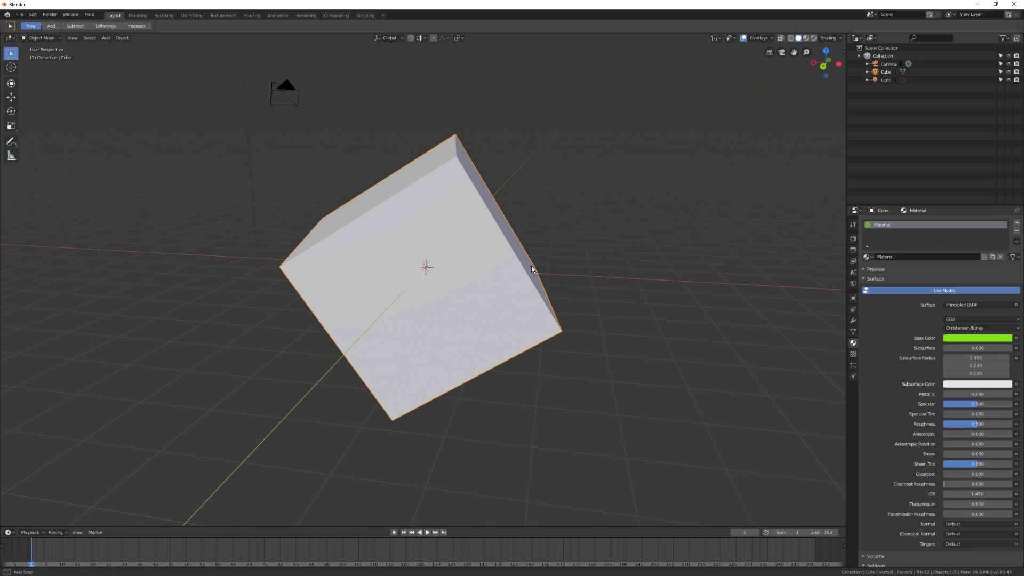
Rotate the cube freely twice and scale it up further
middle_drag(532, 266, 460, 275)
key(r)
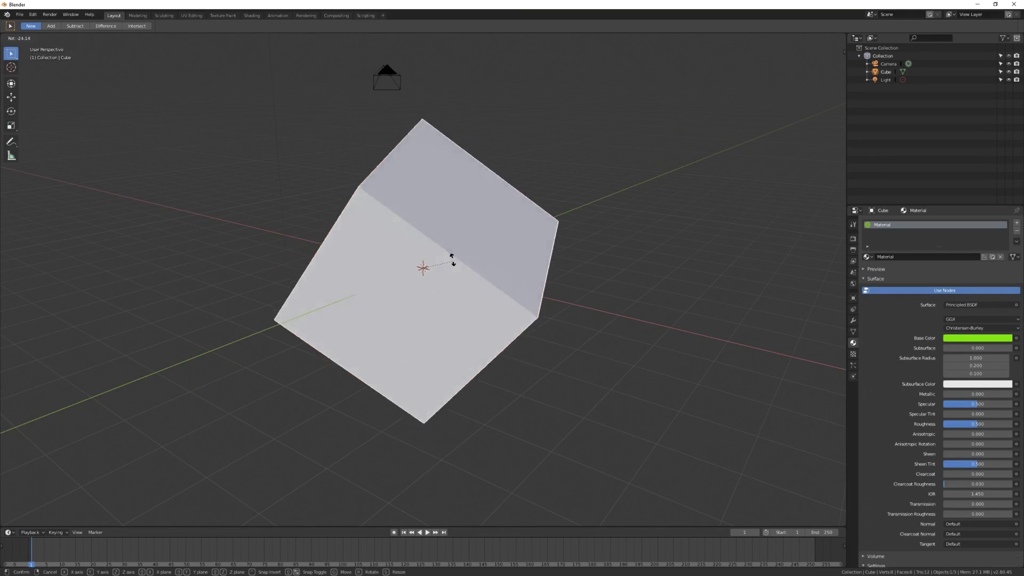
click(414, 234)
key(r)
click(487, 291)
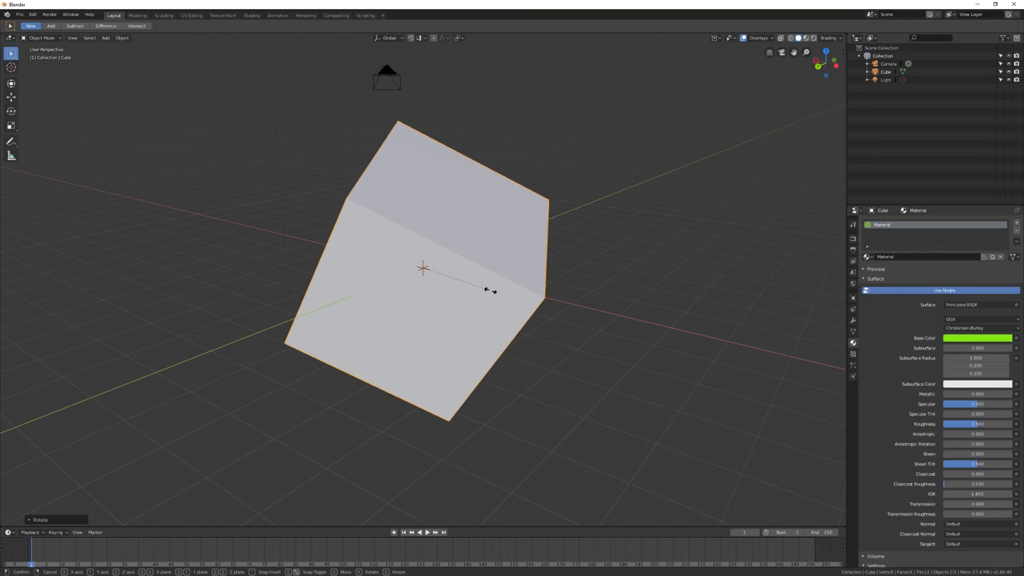
key(s)
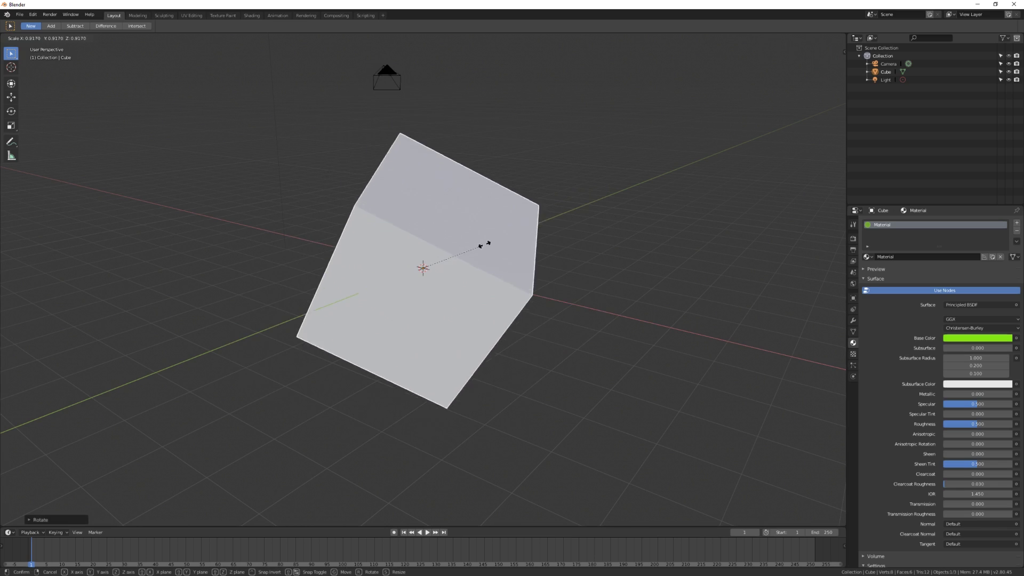
click(544, 225)
middle_drag(472, 264, 492, 262)
scroll(491, 261, down, 4)
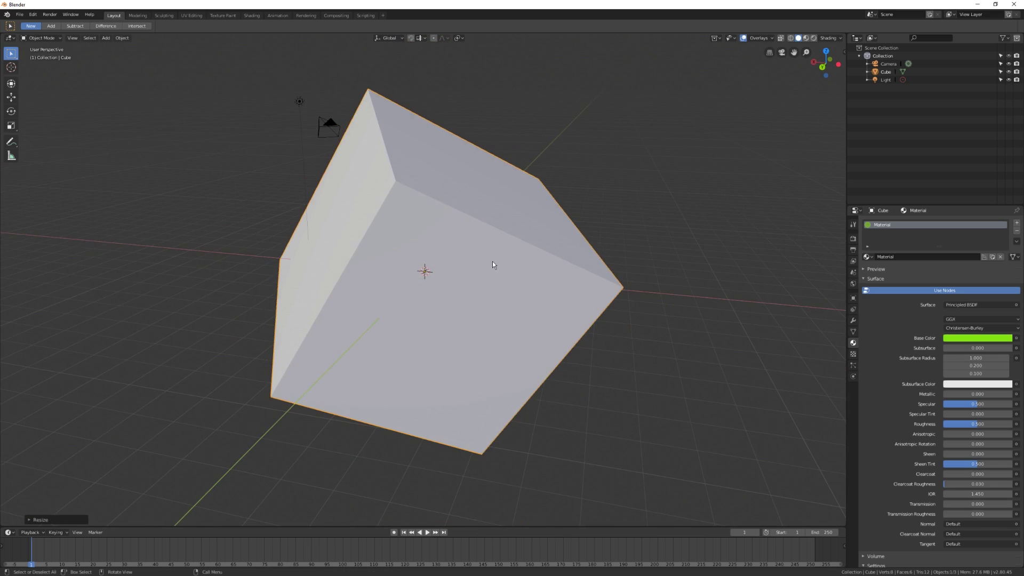
Clear the cube's rotation and scale
key(alt)
key(alt+r)
key(alt+s)
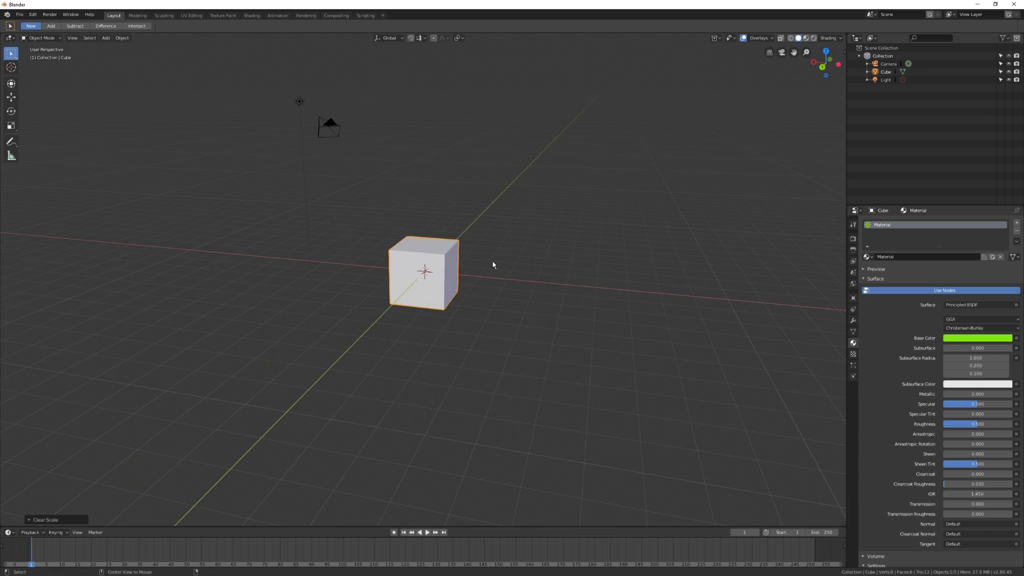
Rotate the cube freely and clear its rotation again
key(r)
click(520, 190)
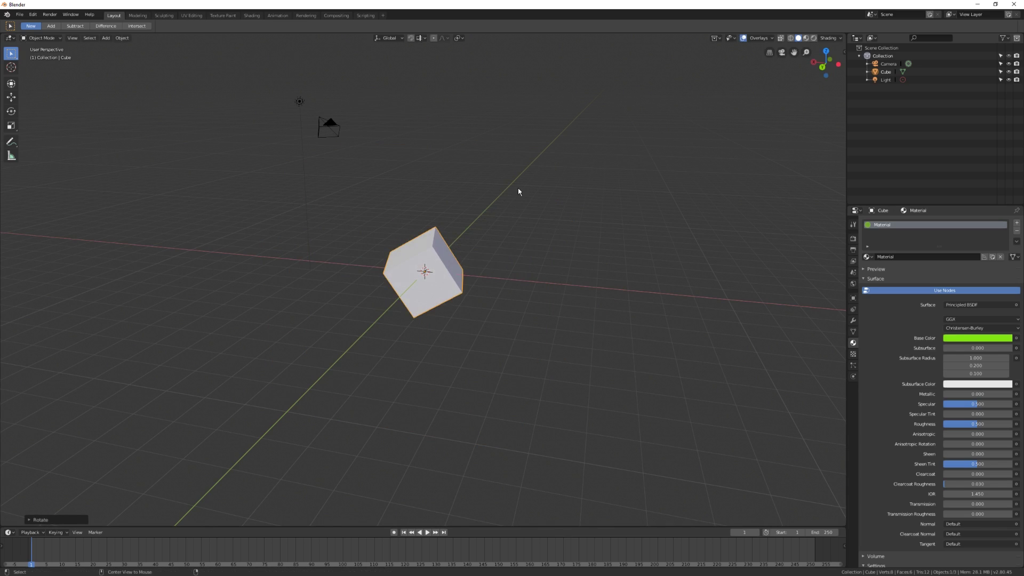
key(alt+r)
Scale the cube up and clear its scale again
text(s)
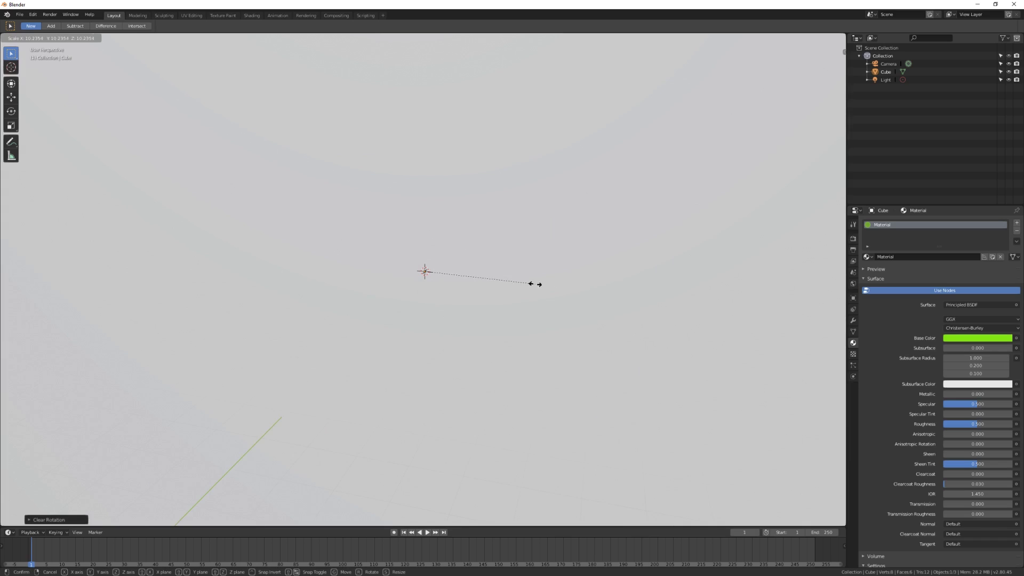
text(2)
click(505, 272)
key(alt+s)
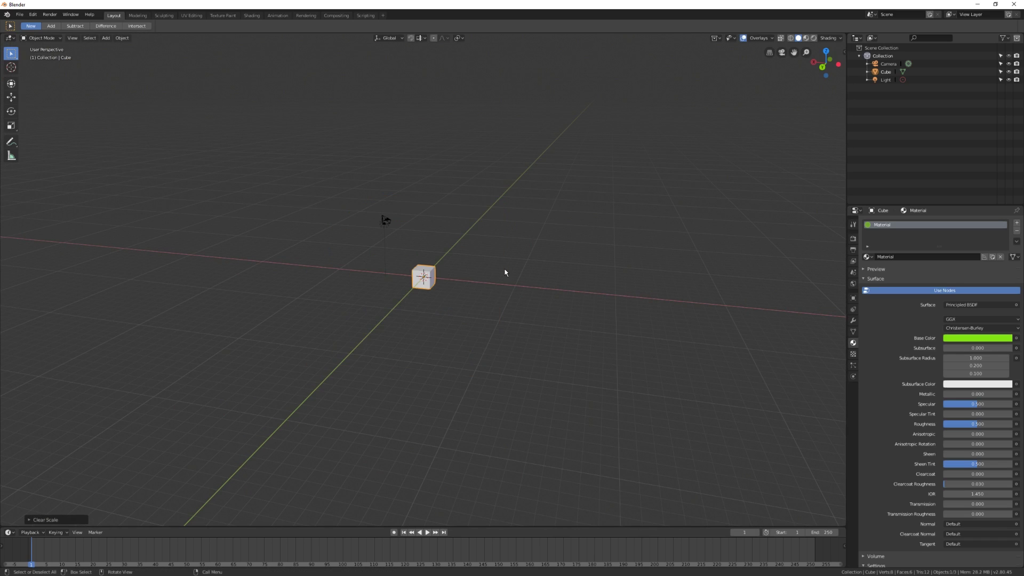
Rotate the cube freely and scale it up to several times its size
key(r)
click(437, 247)
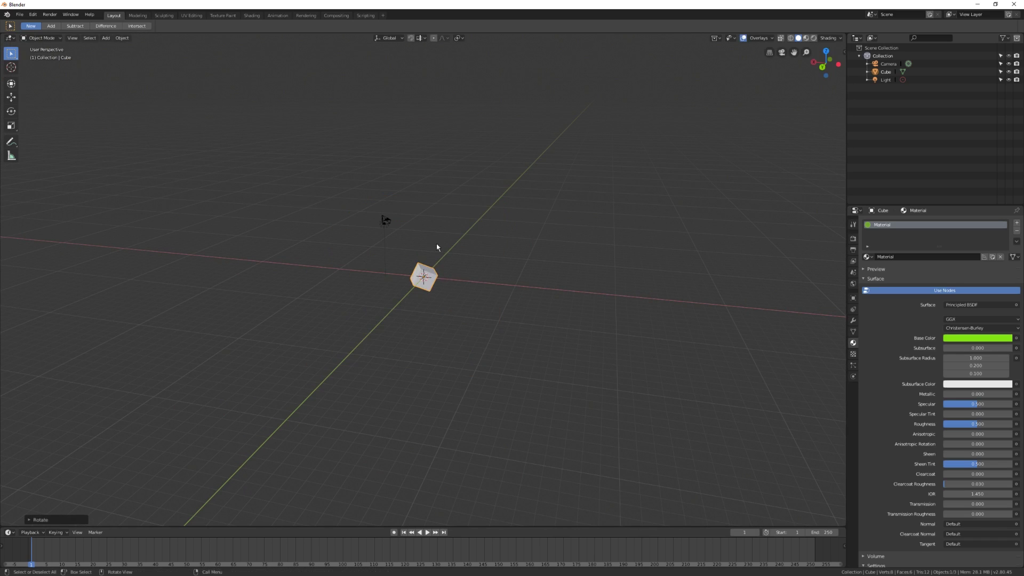
scroll(437, 247, up, 5)
key(s)
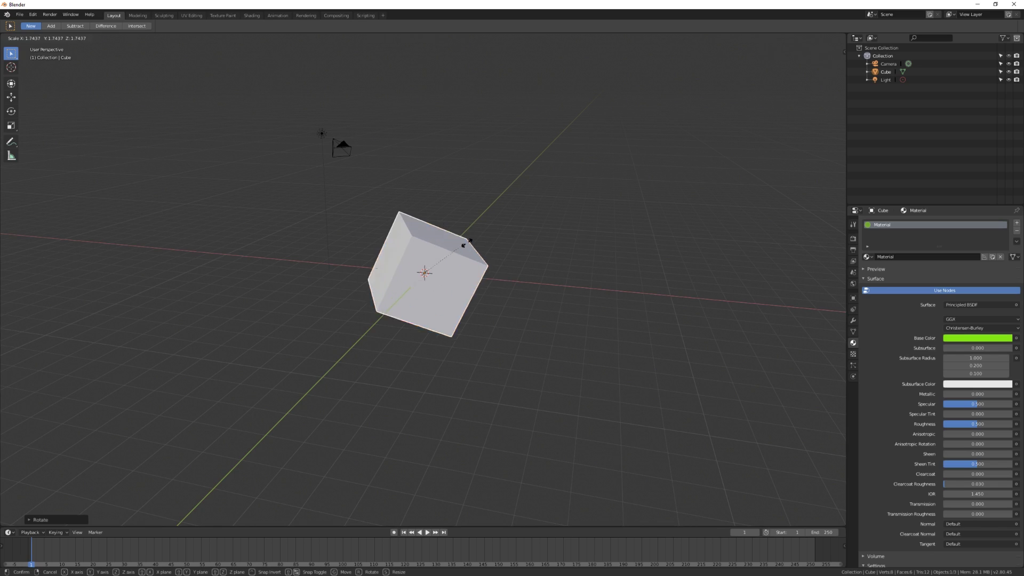
click(516, 228)
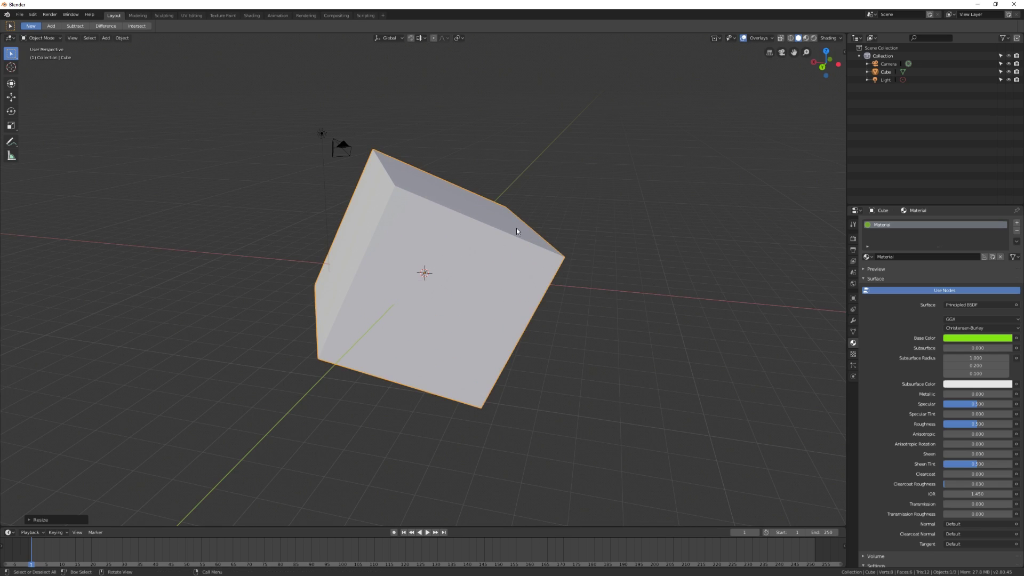
Reset the tilted, enlarged cube by clearing its rotation and its scale
key(alt)
key(alt+r)
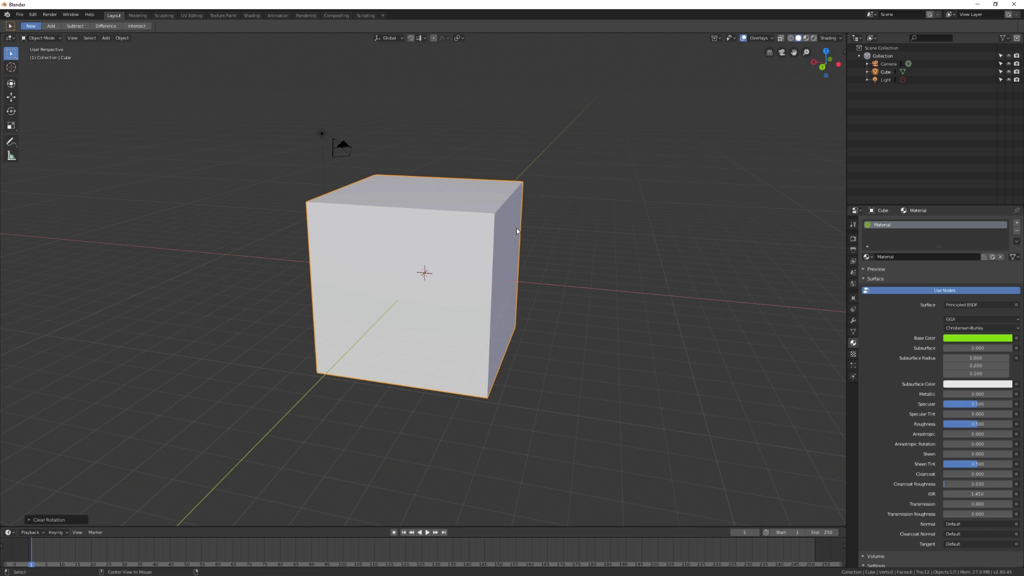
key(alt+s)
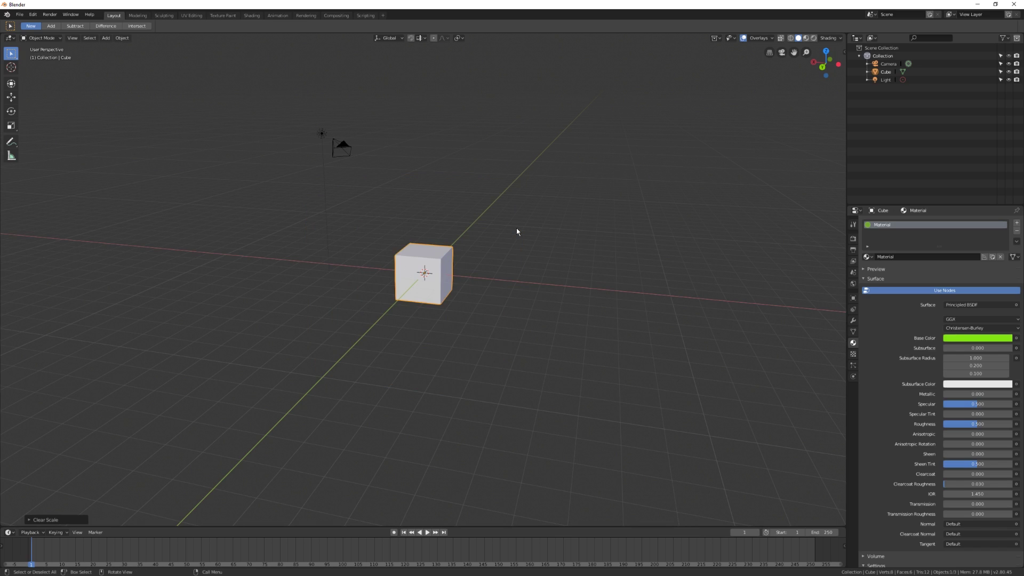
Start an FBX export of the reset cube to the Assets folder and name the file cube new.fbx
scroll(397, 322, up, 6)
click(19, 14)
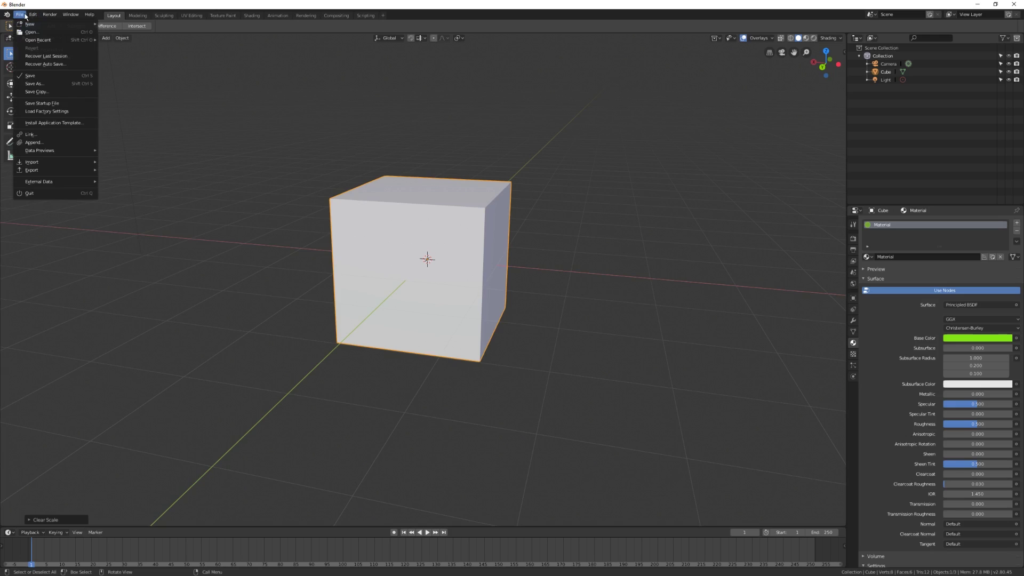
click(123, 209)
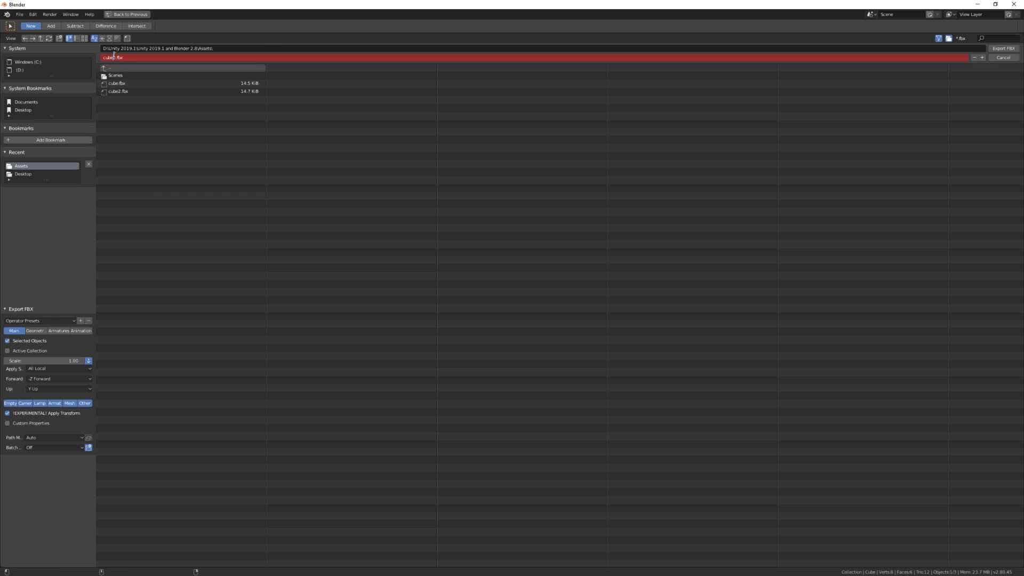
key(Return)
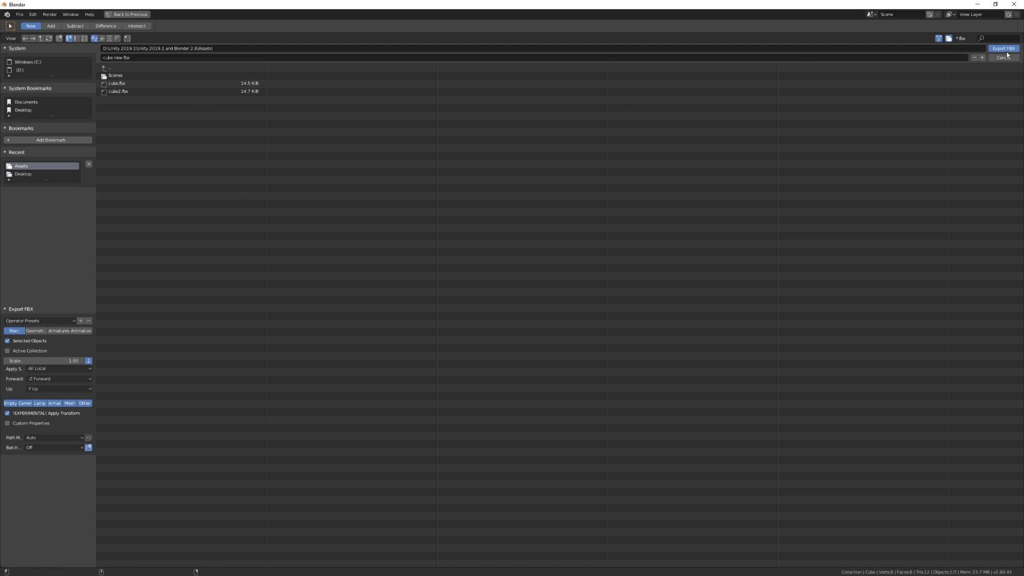